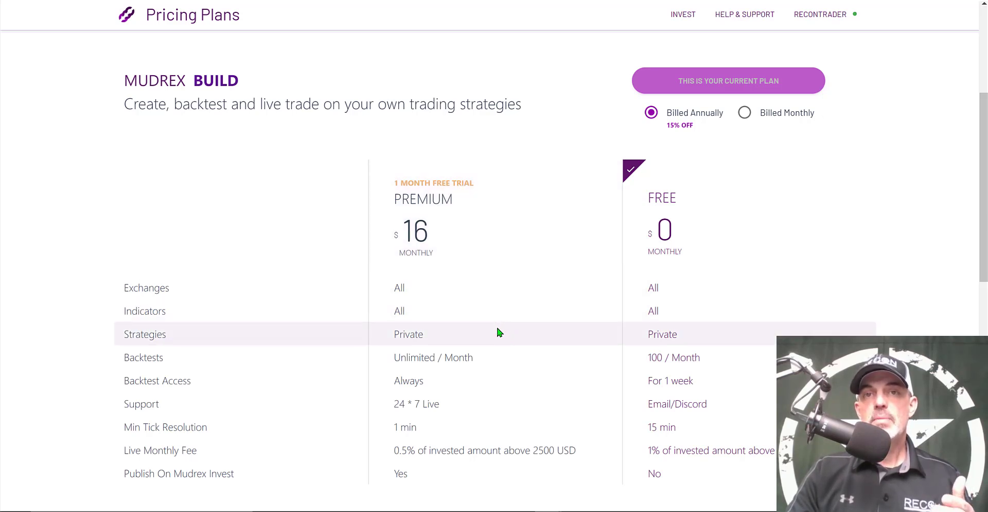
Step: Highlight the backtest allowances: Premium plan unlimited, Free plan 100 per month
drag(472, 357, 394, 357)
click(541, 300)
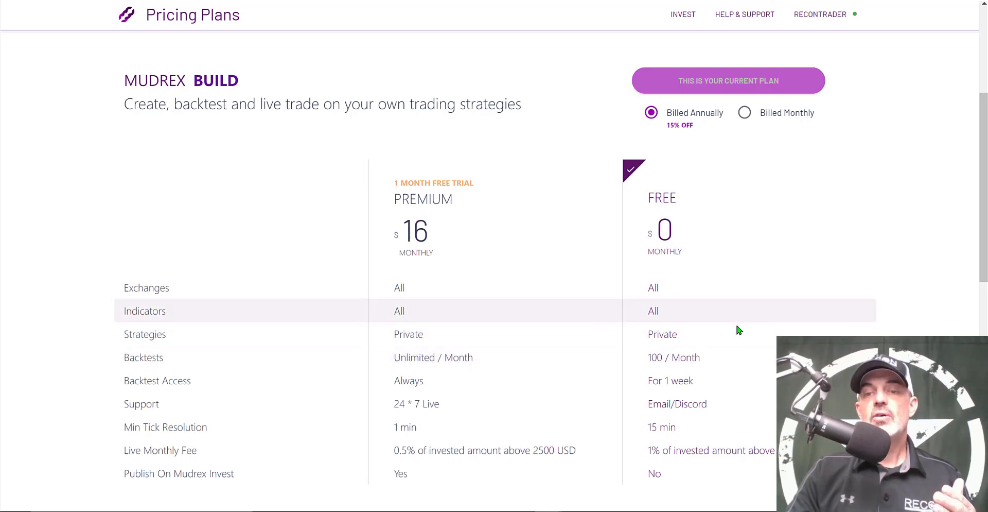
drag(649, 359, 724, 360)
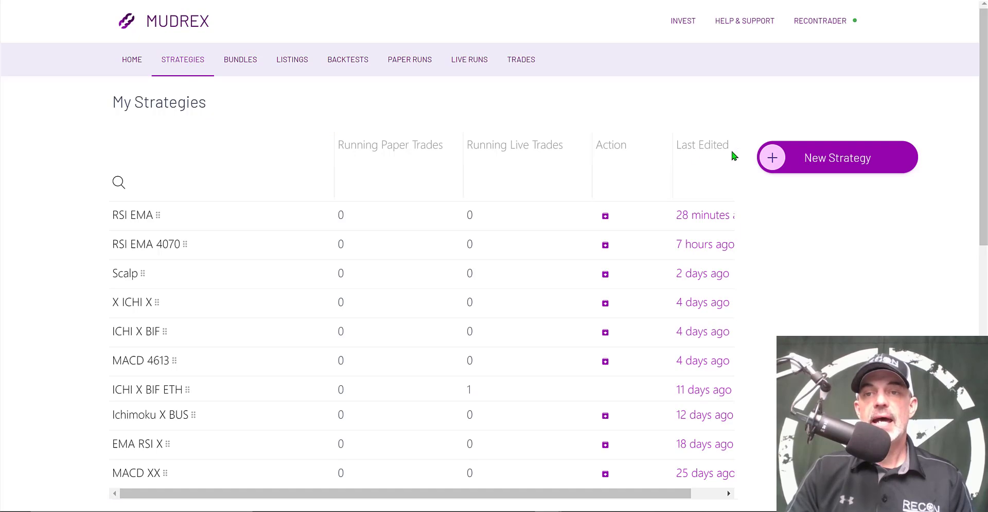
Step: Start a new strategy in the Visual Editor drag-and-drop builder
click(775, 159)
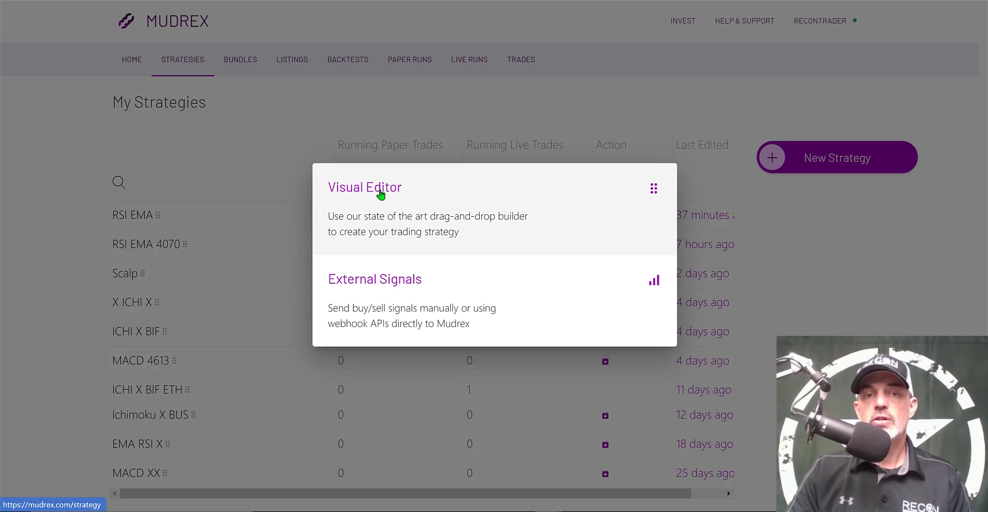
click(650, 192)
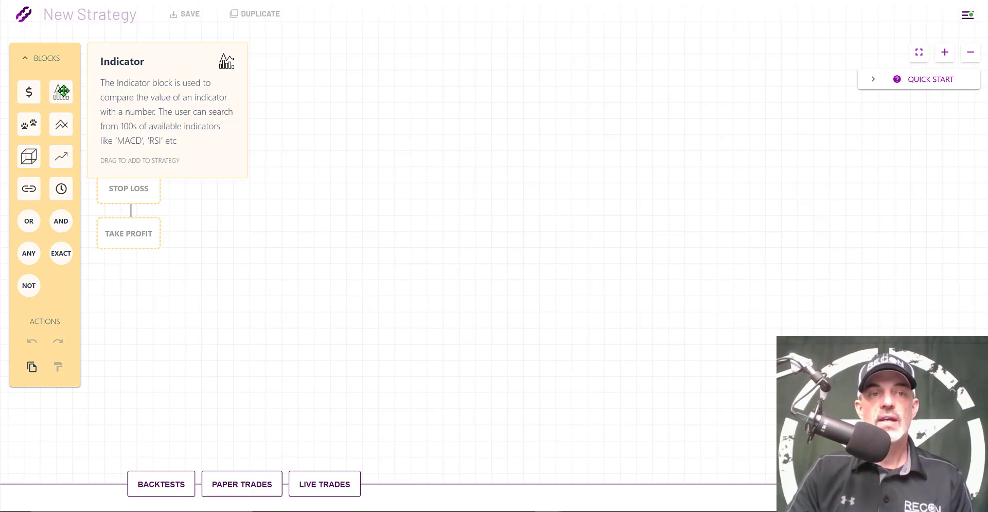
Step: Drop two indicator blocks, two compare blocks and an AND node onto the canvas and arrange them
drag(62, 90, 341, 99)
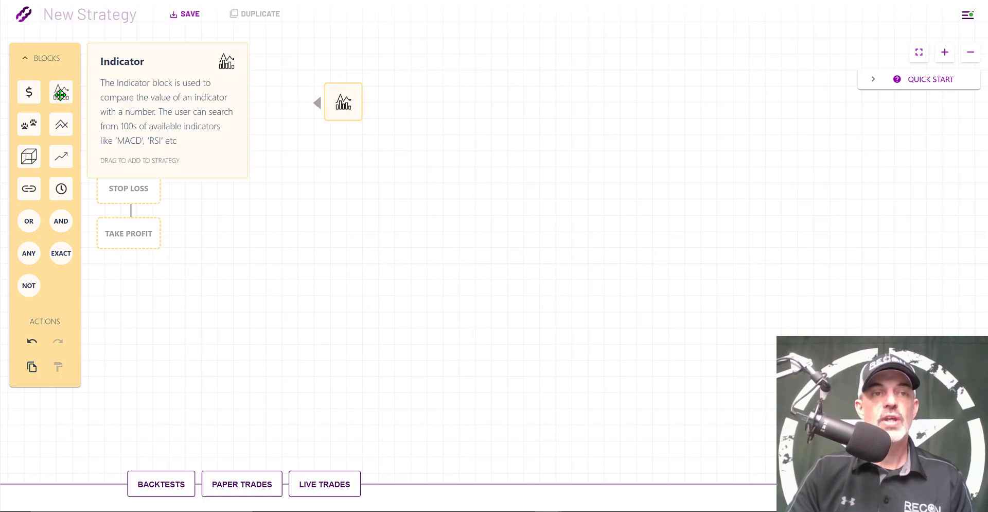
drag(60, 92, 360, 184)
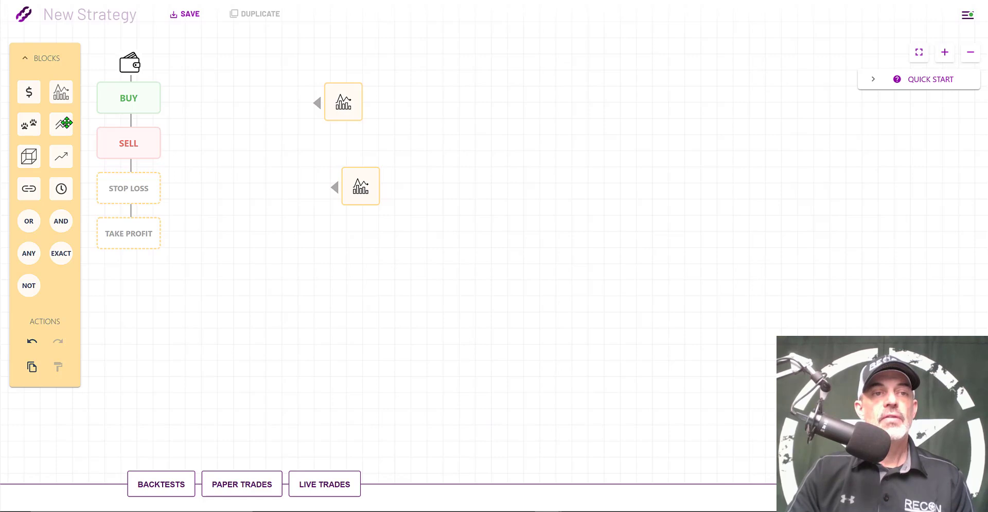
mouse_move(63, 126)
drag(63, 126, 435, 150)
drag(61, 126, 409, 234)
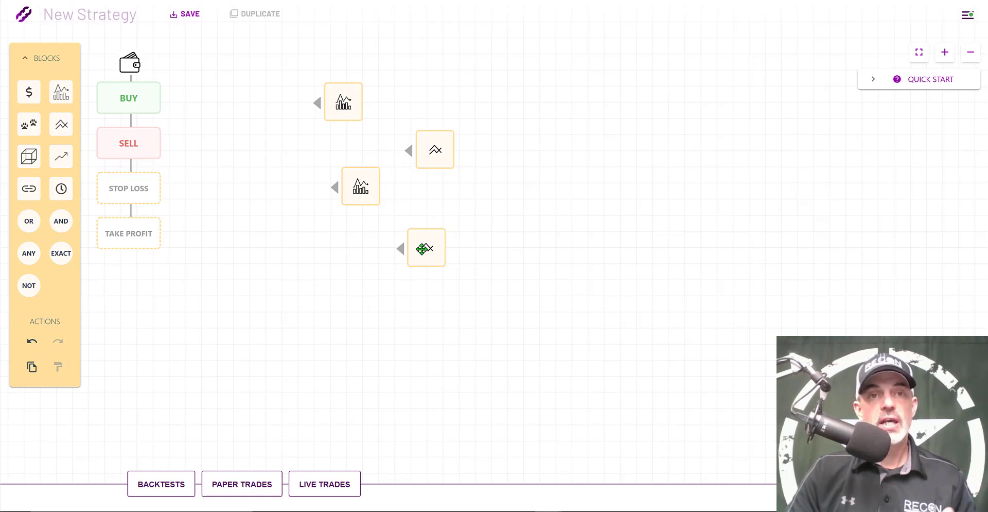
mouse_move(61, 220)
drag(60, 220, 258, 172)
drag(435, 149, 348, 121)
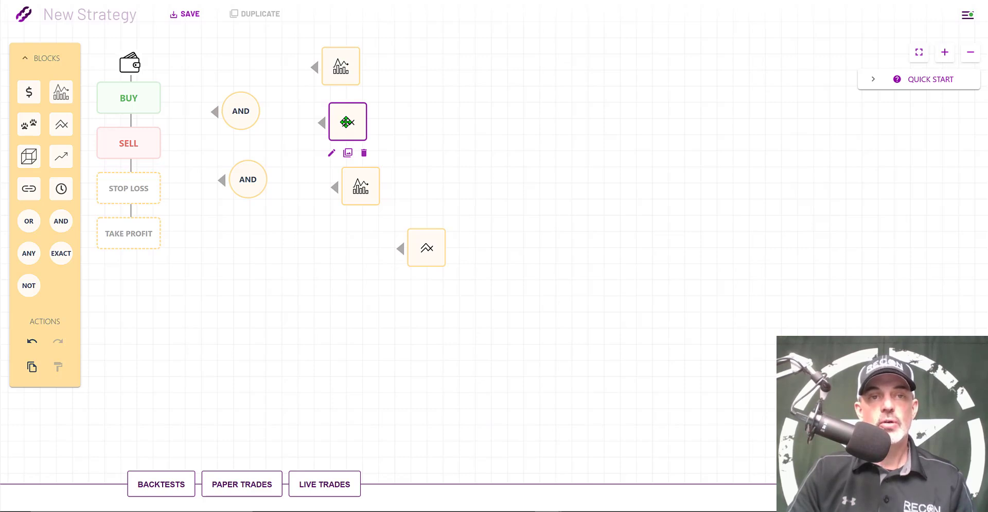
Step: Wire the AND nodes to BUY and SELL, link the condition blocks, and name it 'RSI 4070 BULL'
drag(214, 111, 164, 95)
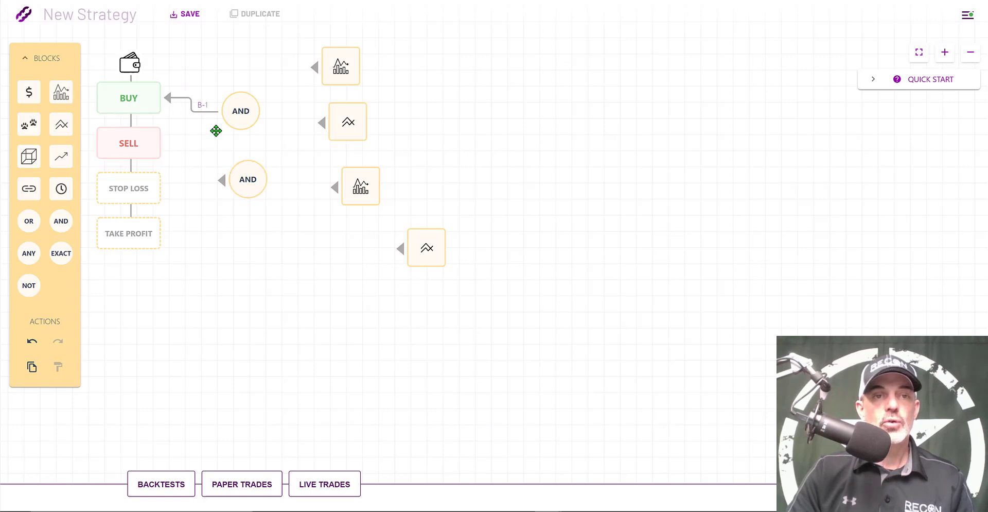
drag(219, 165, 144, 141)
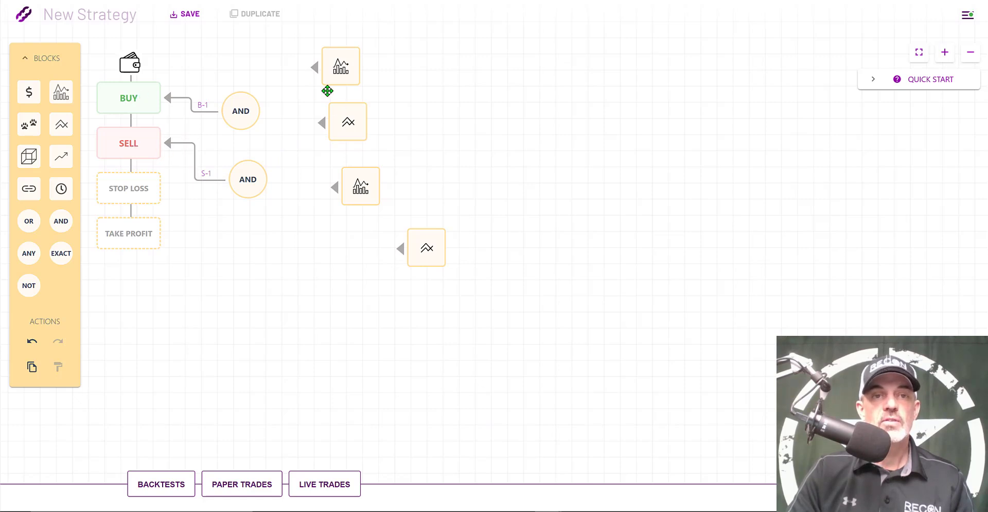
drag(315, 65, 230, 112)
drag(322, 121, 241, 110)
drag(334, 186, 249, 175)
drag(401, 248, 249, 179)
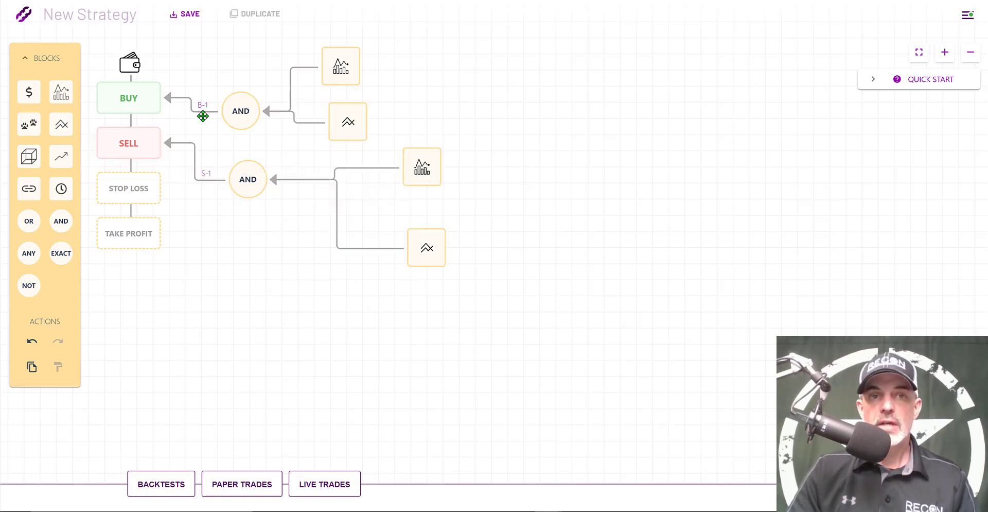
click(110, 14)
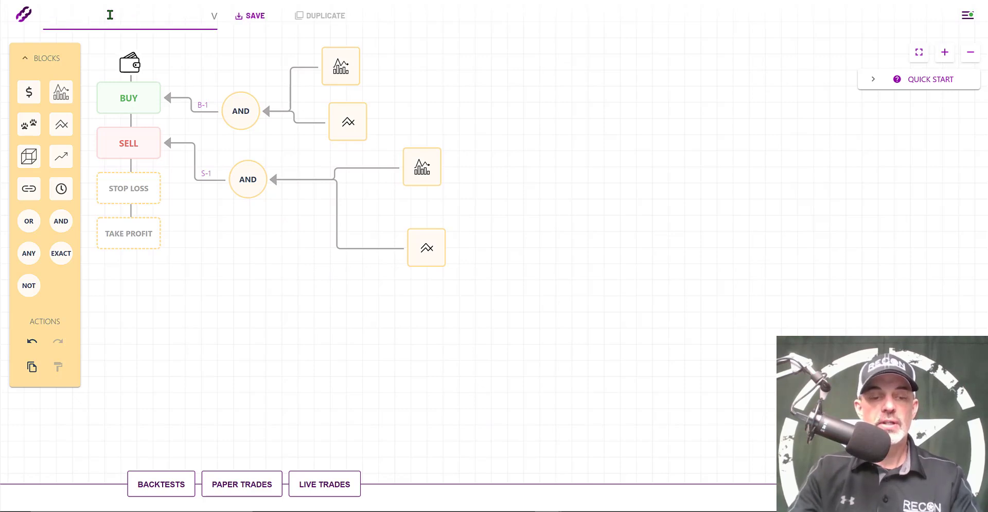
text(RSI)
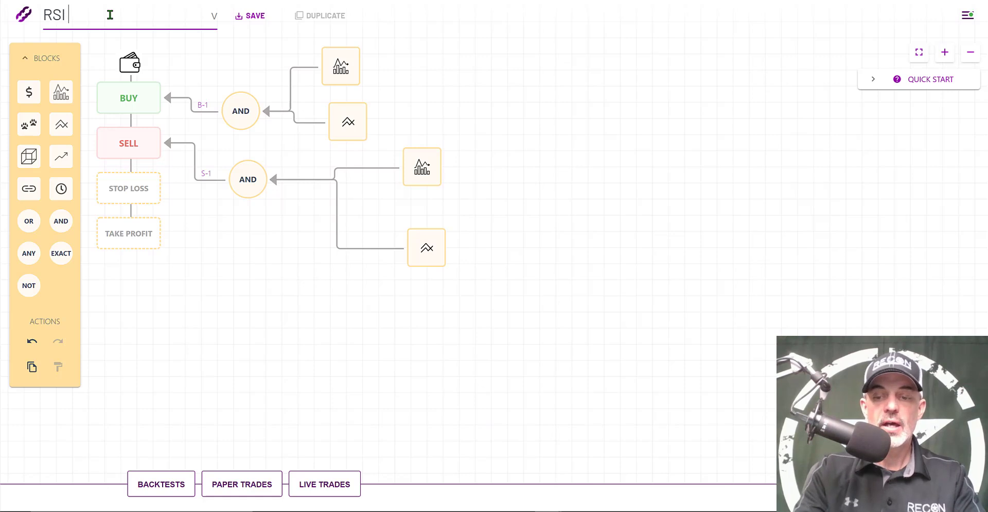
text( 4070 BULL)
Step: Make the top buy indicator block an RSI with period 9
click(345, 64)
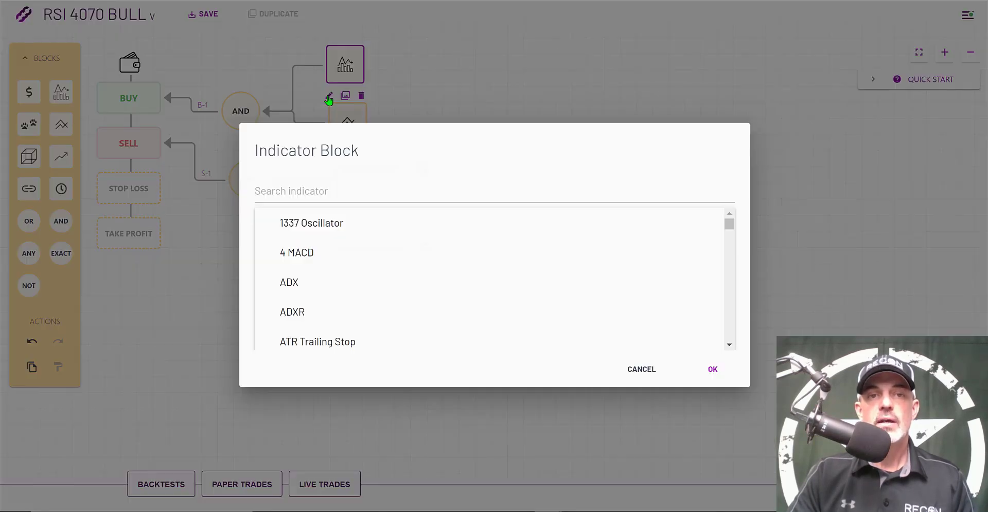
click(367, 186)
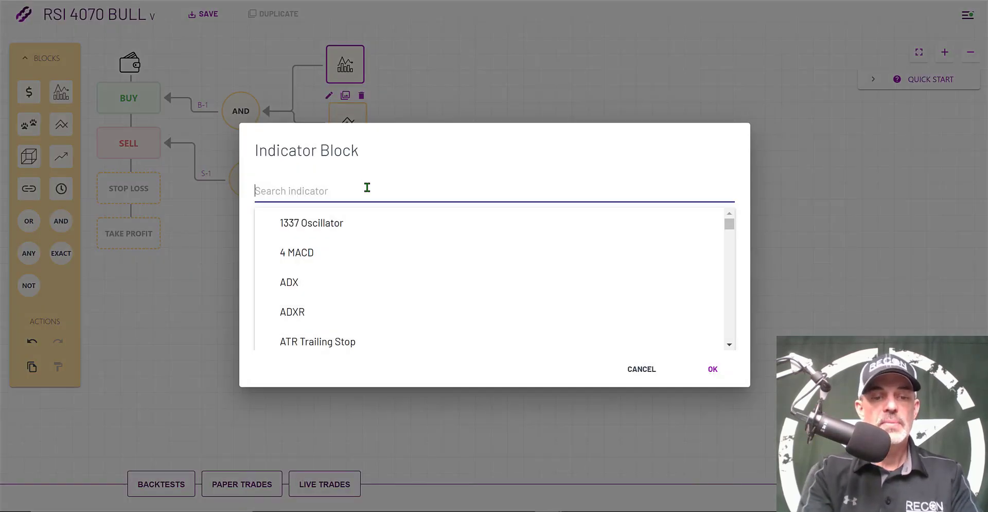
text(RSI)
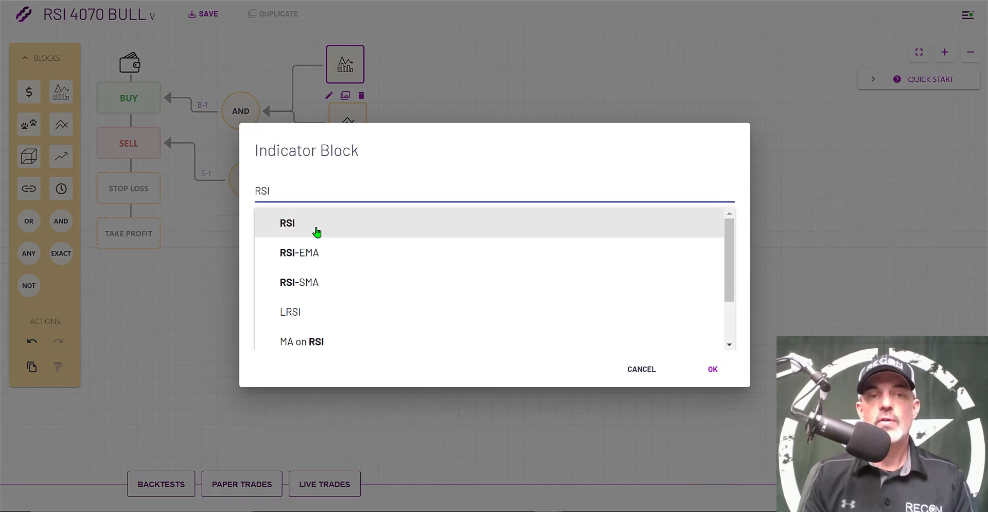
click(307, 226)
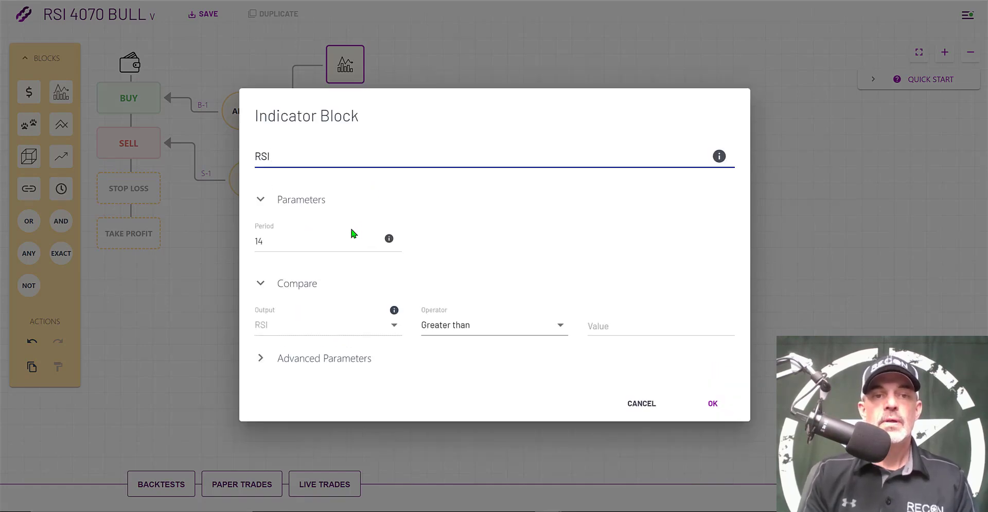
drag(277, 242, 247, 241)
text(9)
key(Tab)
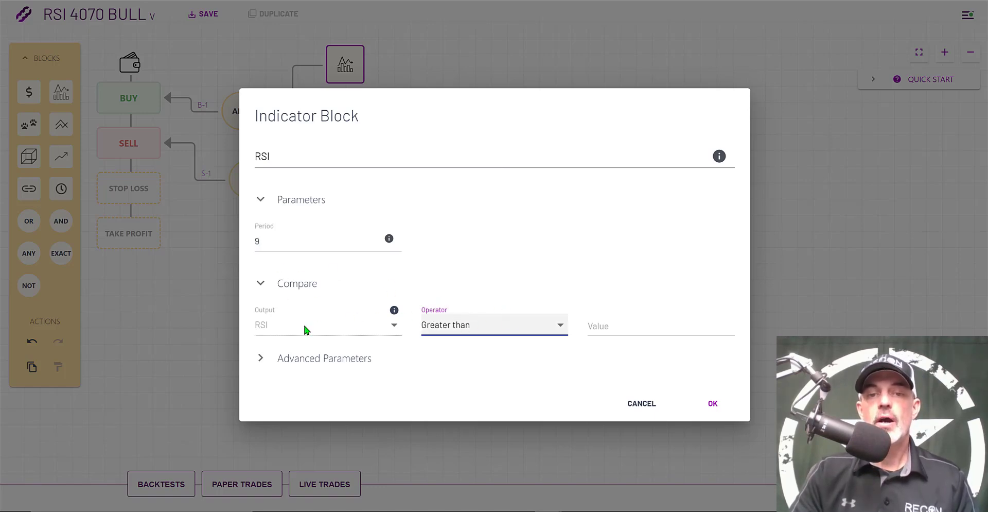
Step: Set the RSI to cross up through 40 with EMA moving average type
click(479, 322)
click(471, 443)
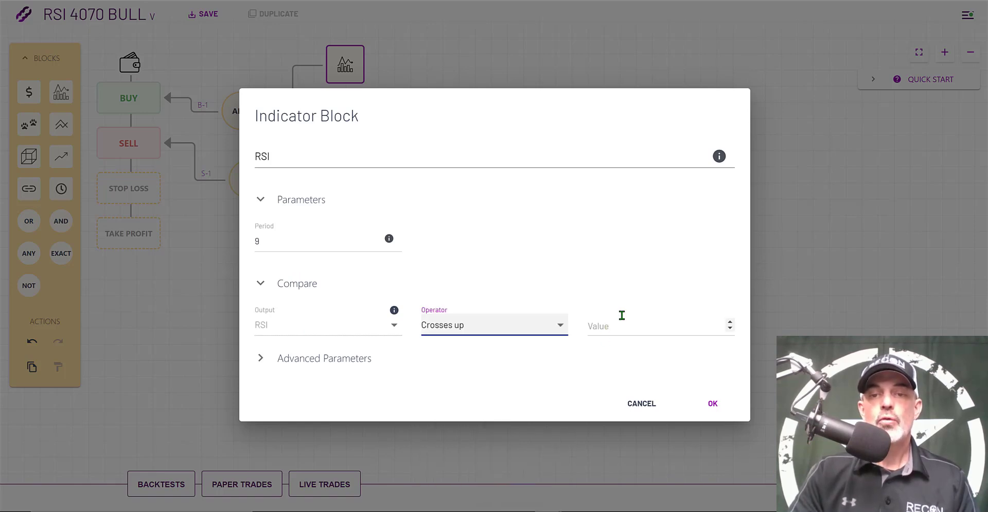
click(621, 316)
text(40)
click(330, 358)
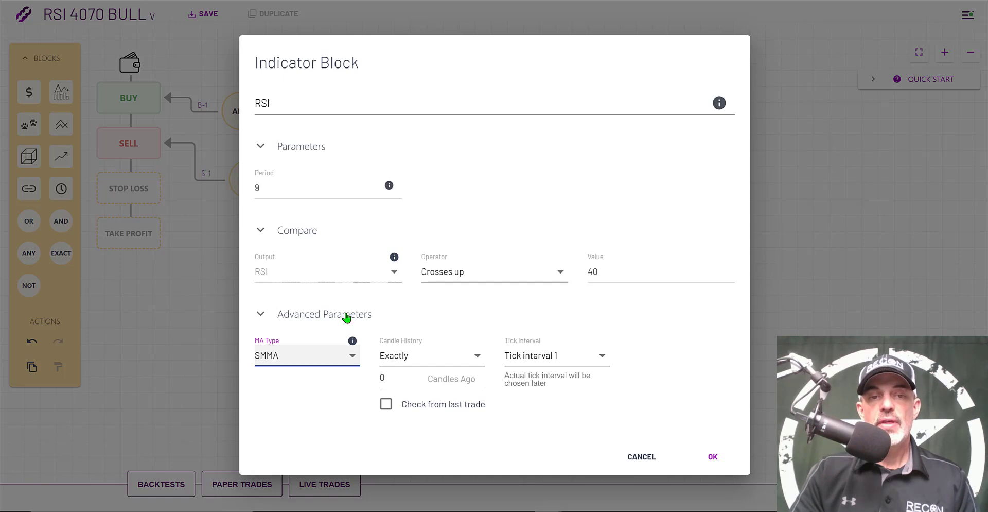
click(302, 358)
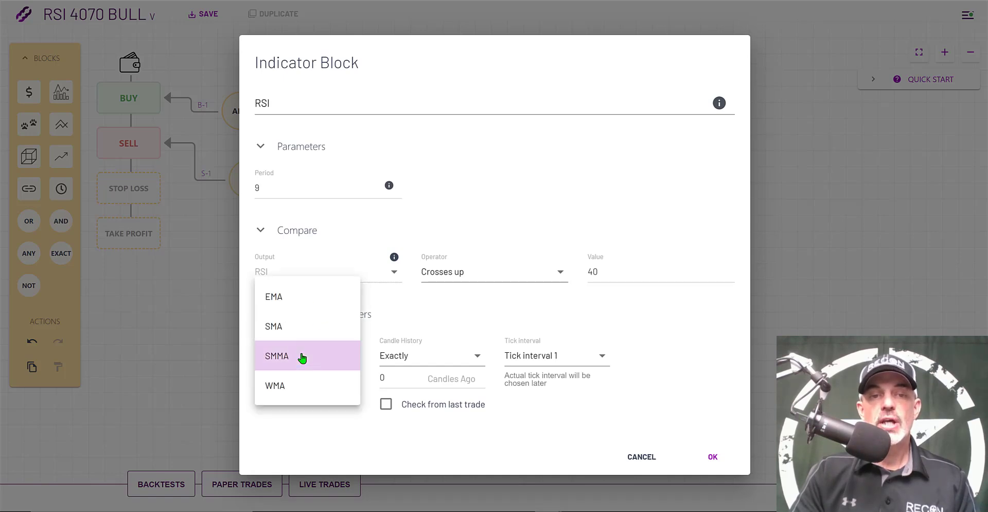
click(299, 295)
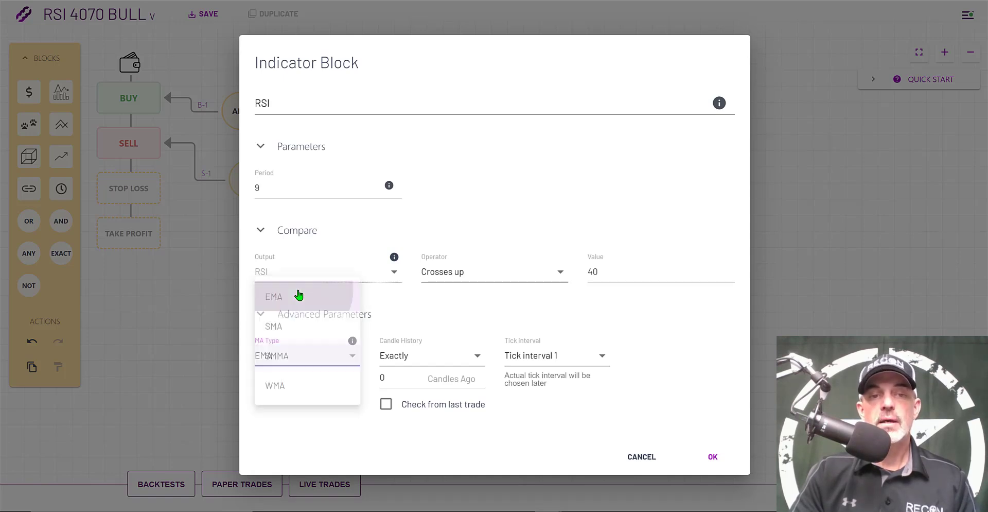
click(713, 457)
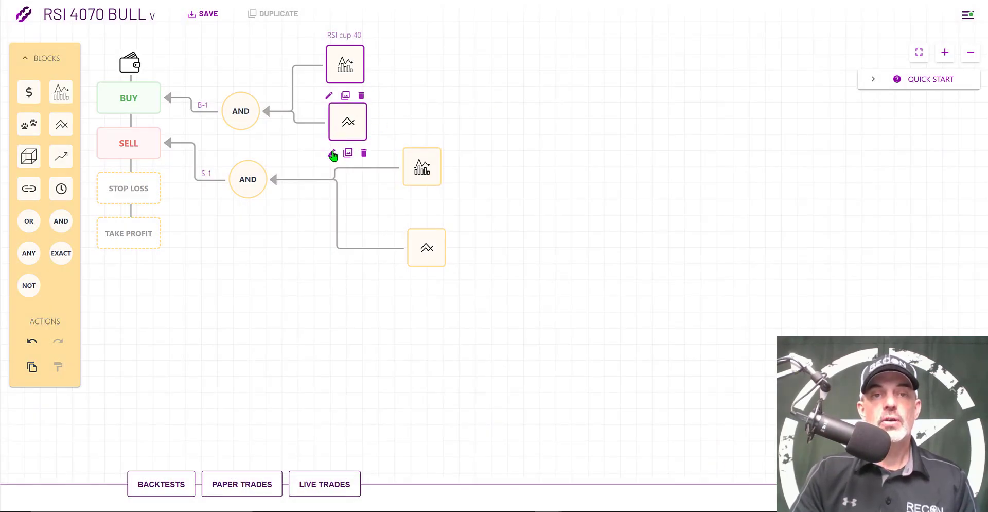
Step: Set the buy compare block to compare EMA against the price
click(332, 154)
click(352, 191)
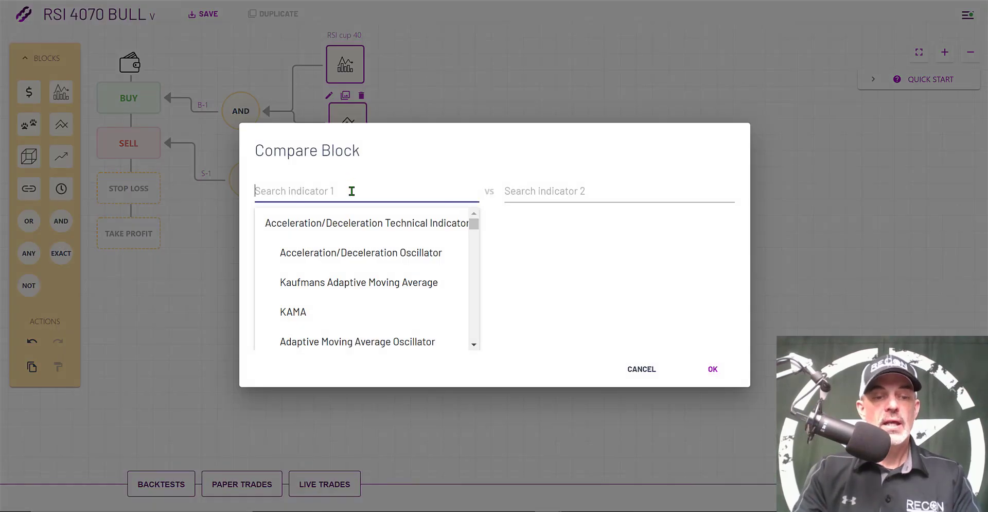
text(EMA)
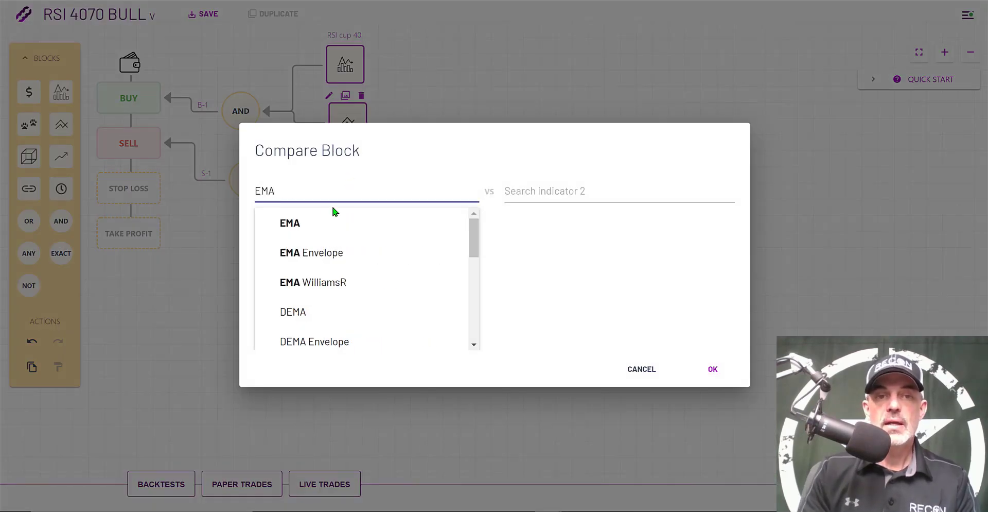
click(618, 193)
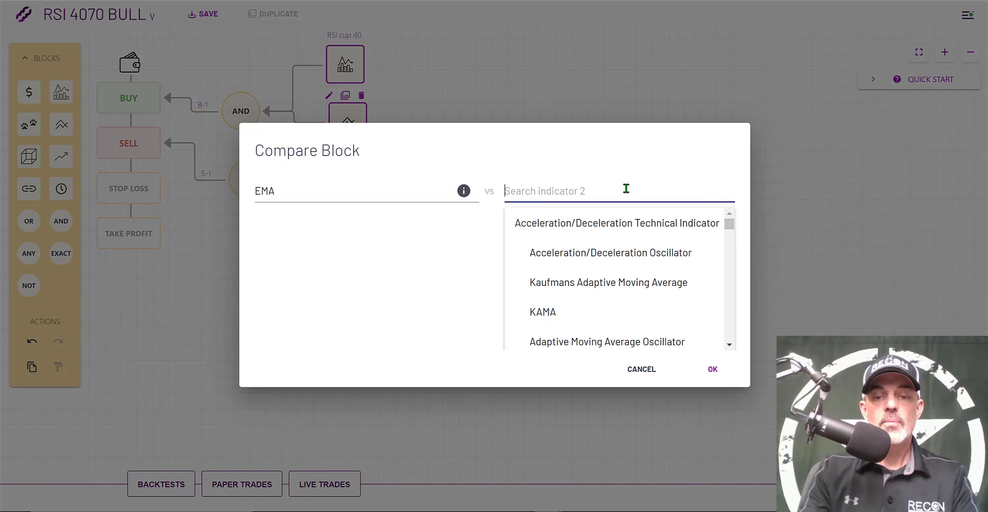
text(PRICE)
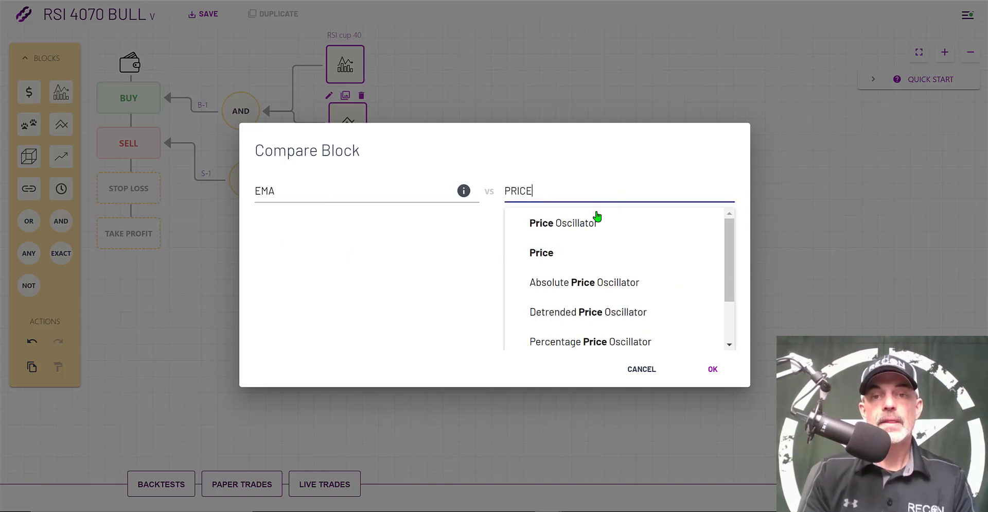
click(567, 252)
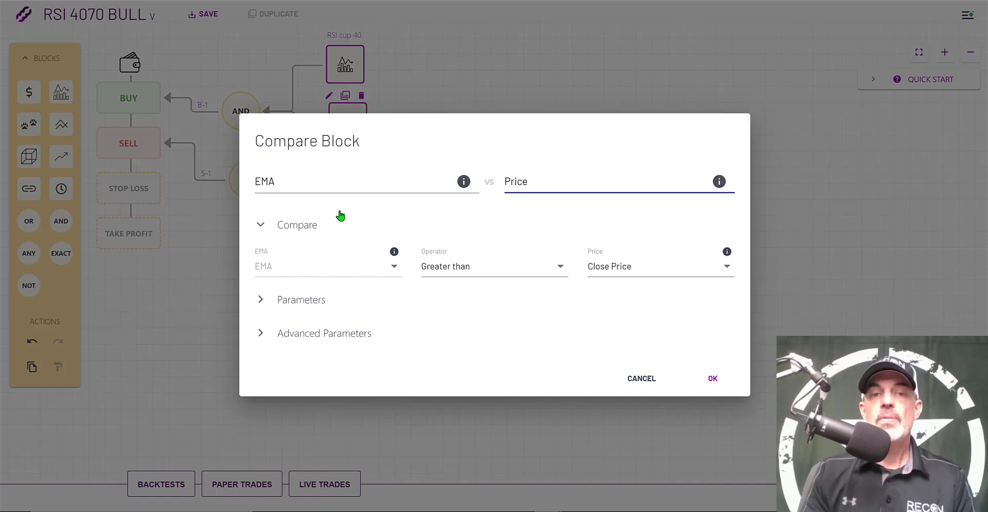
Step: Make the comparison EMA period 40 lesser than price and save it
click(457, 274)
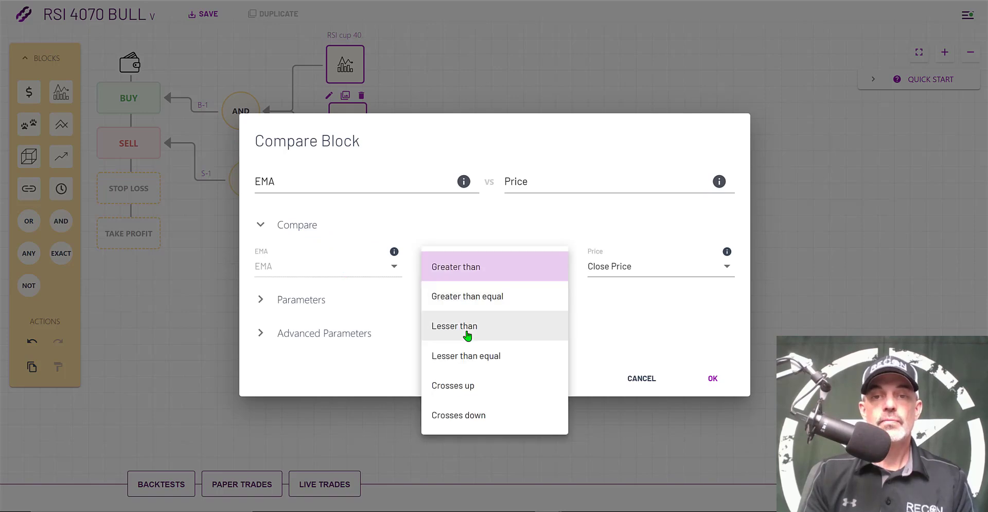
click(466, 334)
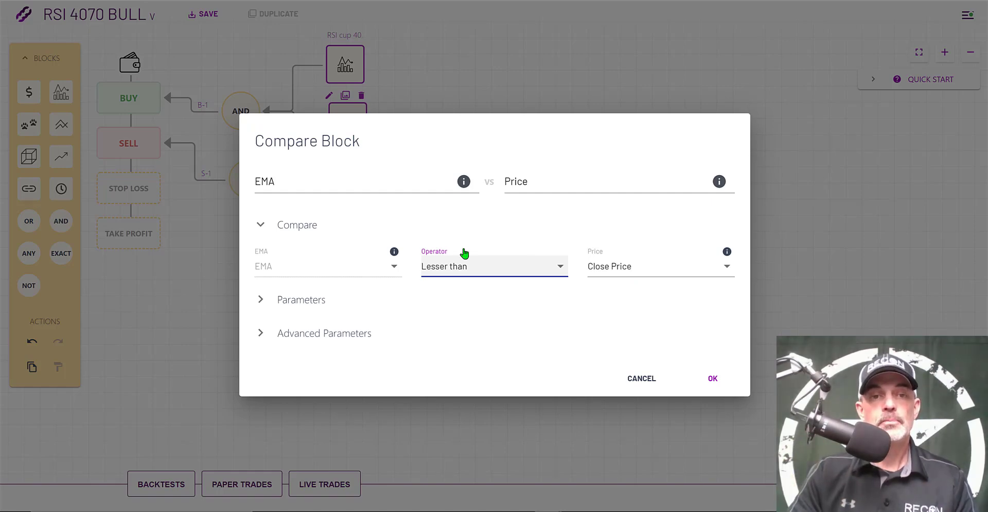
click(319, 299)
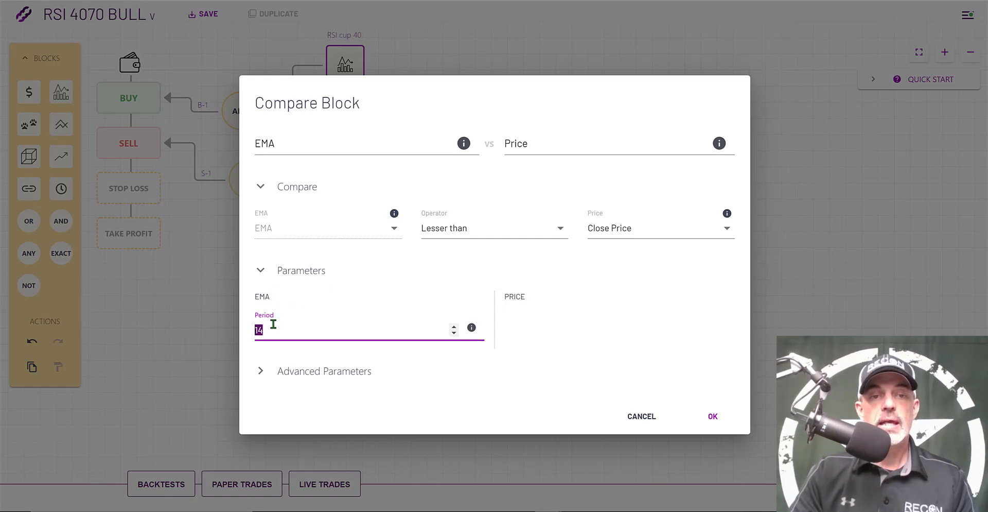
text(40)
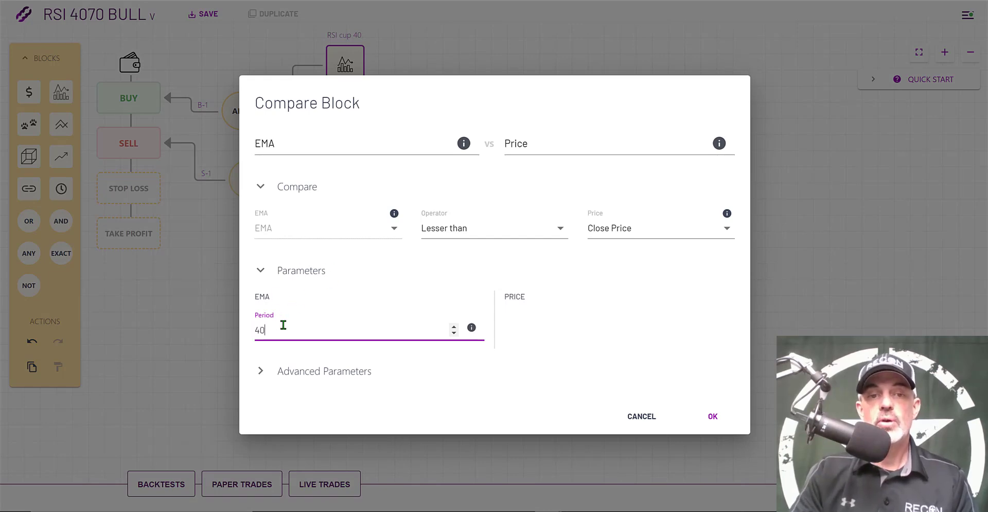
click(340, 380)
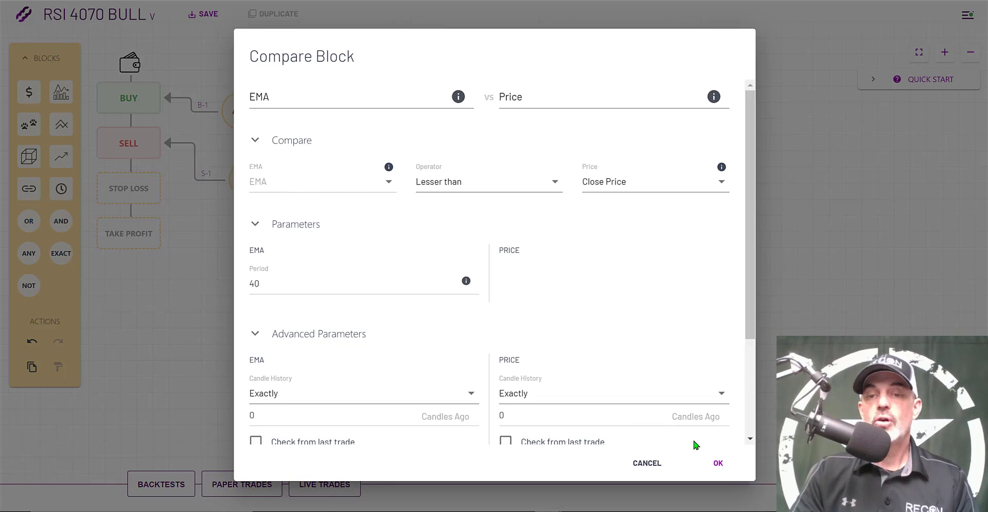
click(719, 465)
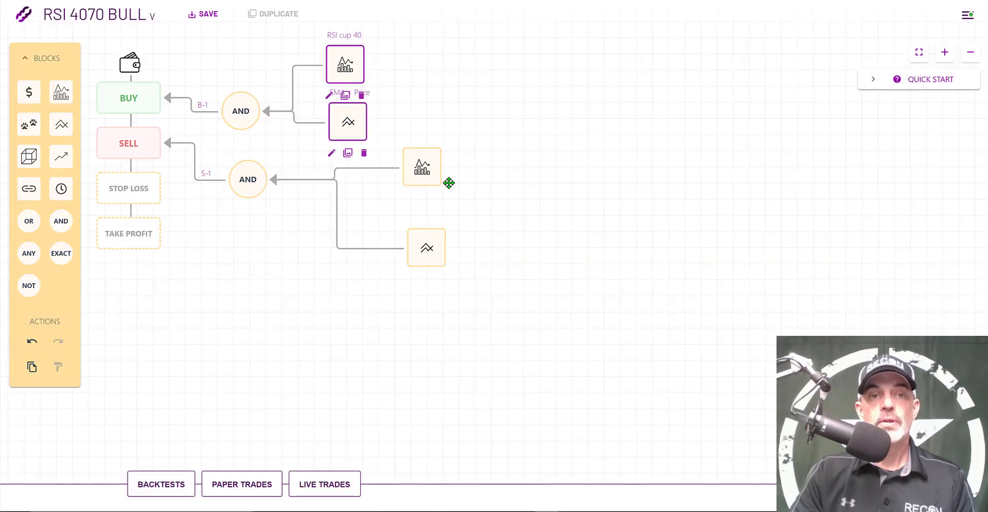
Step: Turn off Close Short Position on buy path B-1 so it only opens longs
click(204, 107)
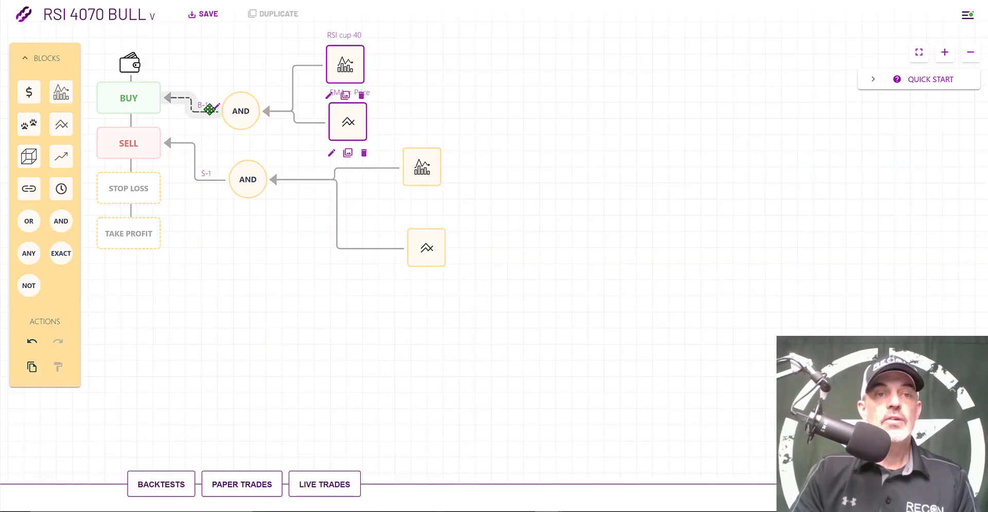
click(218, 109)
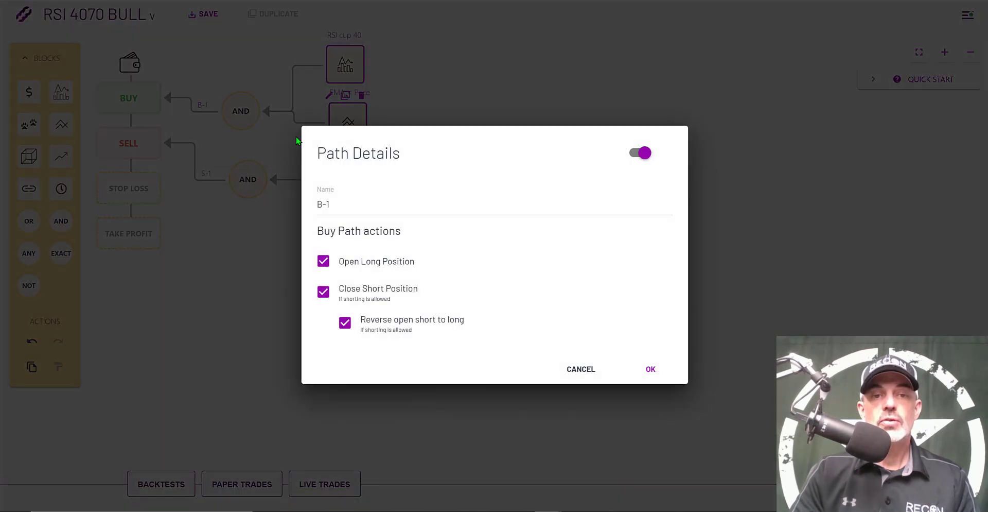
click(322, 292)
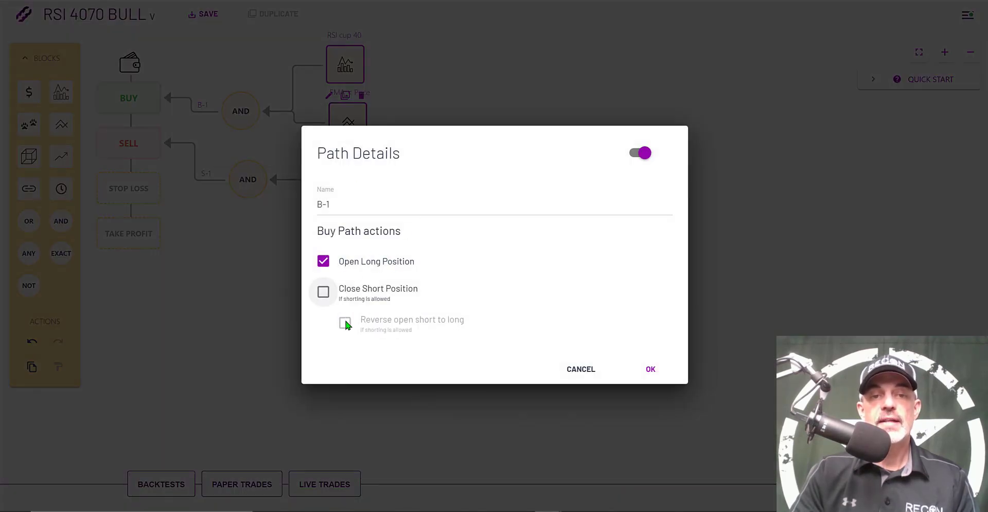
click(652, 369)
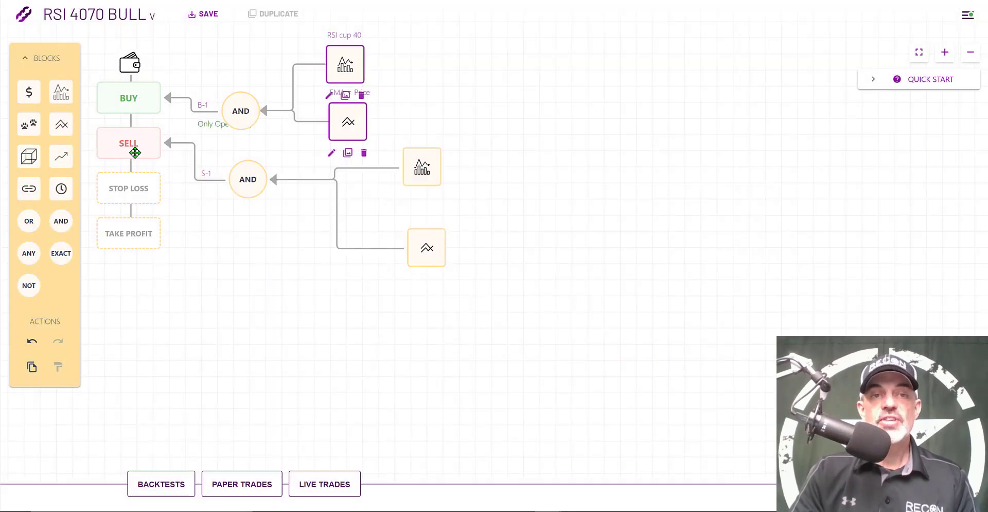
Step: Change the sell-side indicator block to RSI with period 9
click(426, 167)
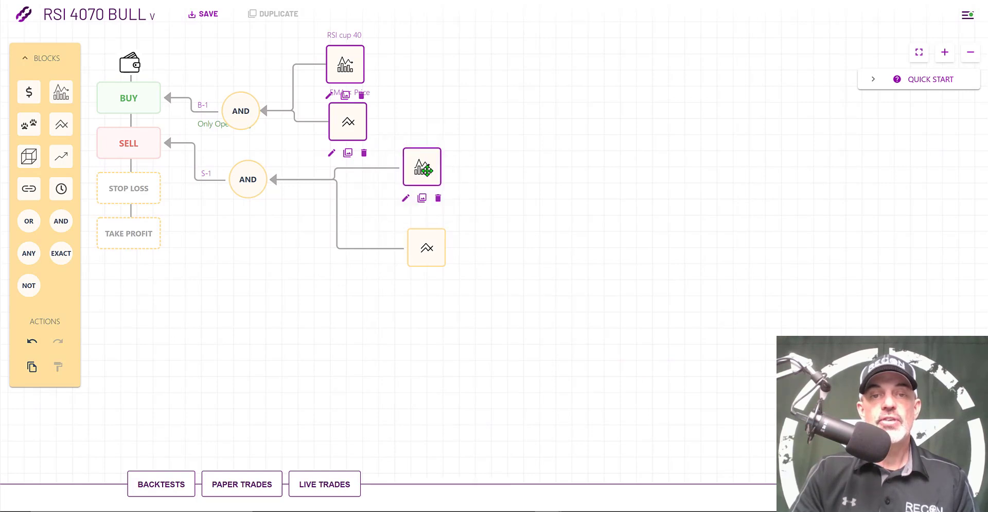
click(407, 200)
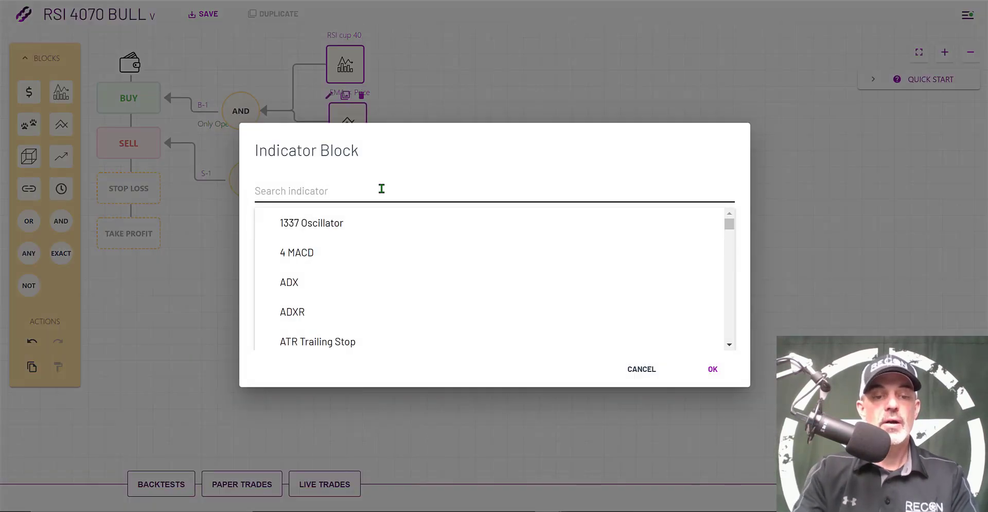
click(382, 188)
text(RSI)
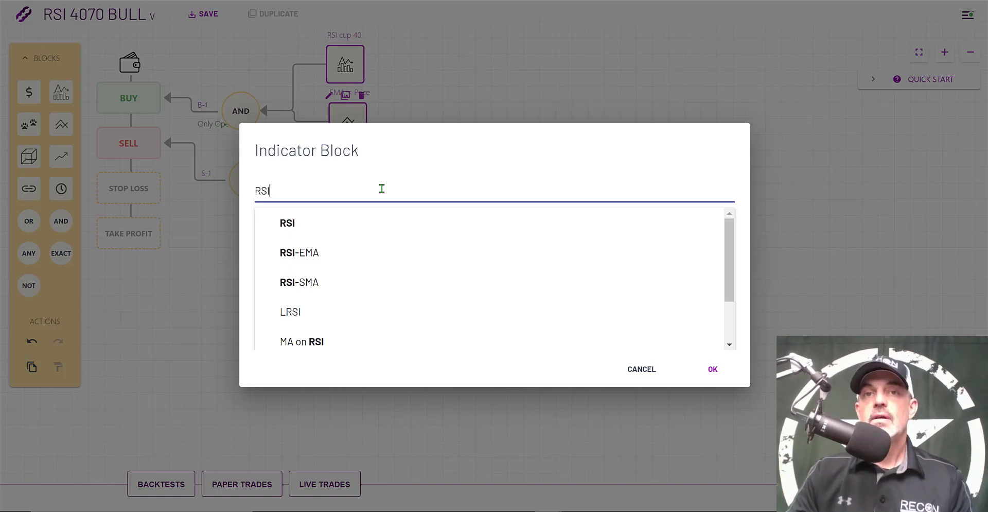
click(287, 222)
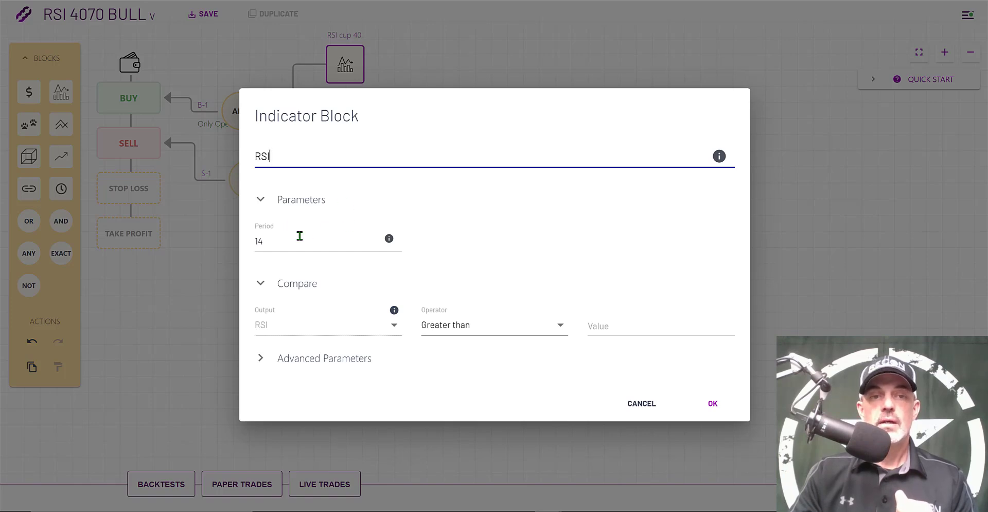
key(Tab)
text(9)
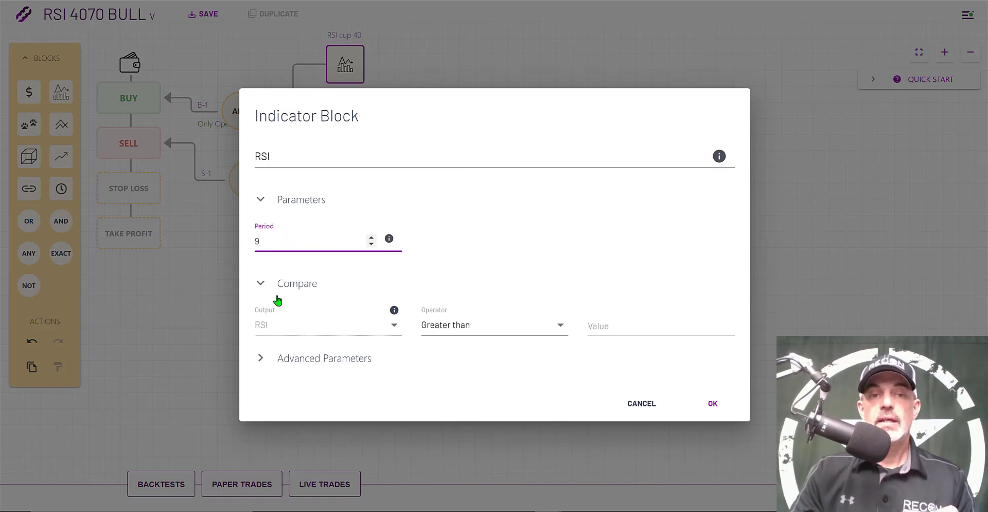
Step: Set the RSI condition to greater than 70 with SMA moving average type
click(463, 322)
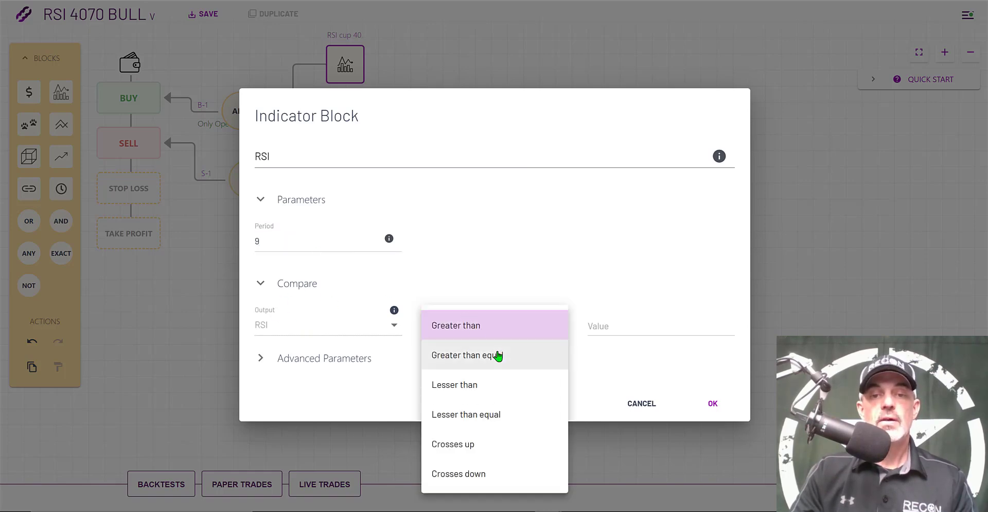
click(471, 336)
click(619, 319)
text(70)
click(348, 364)
click(275, 356)
click(283, 327)
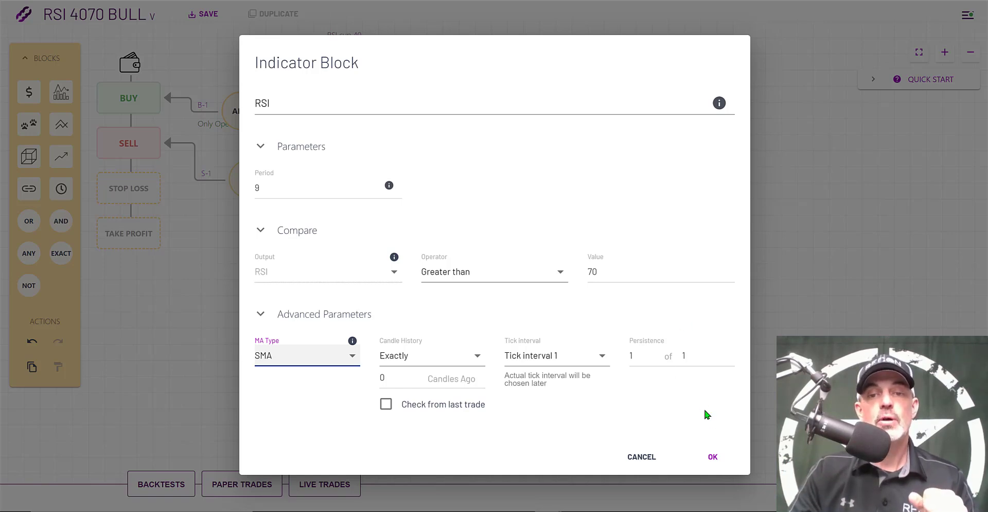
click(713, 455)
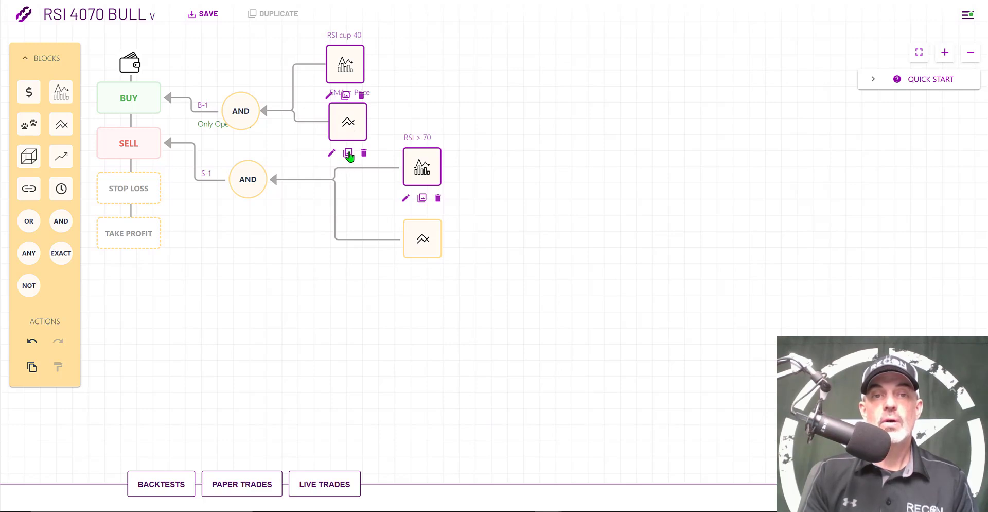
Step: Replace the empty sell compare block with a copy of the EMA < Price block
drag(348, 155, 504, 232)
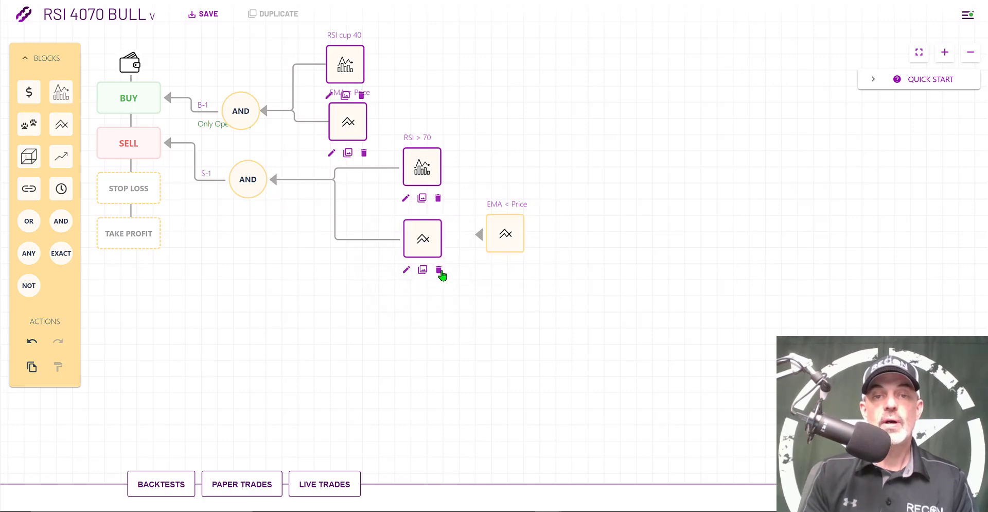
key(Delete)
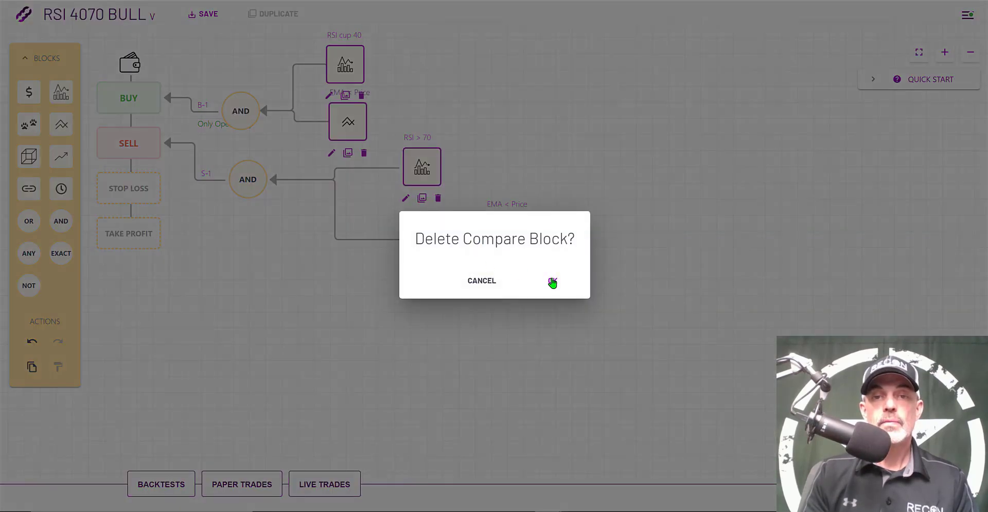
click(552, 283)
drag(511, 238, 252, 178)
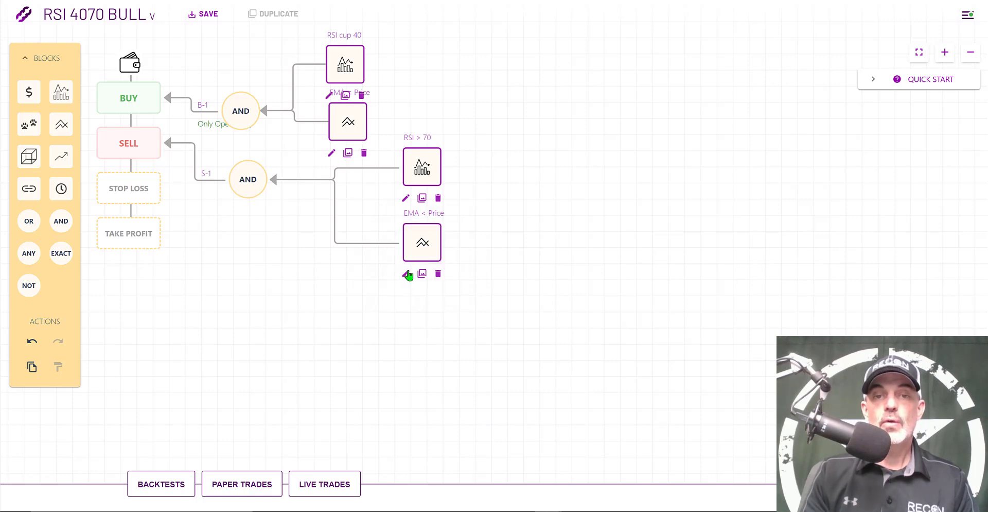
Step: Change the copied block to EMA period 70 greater than price
click(406, 274)
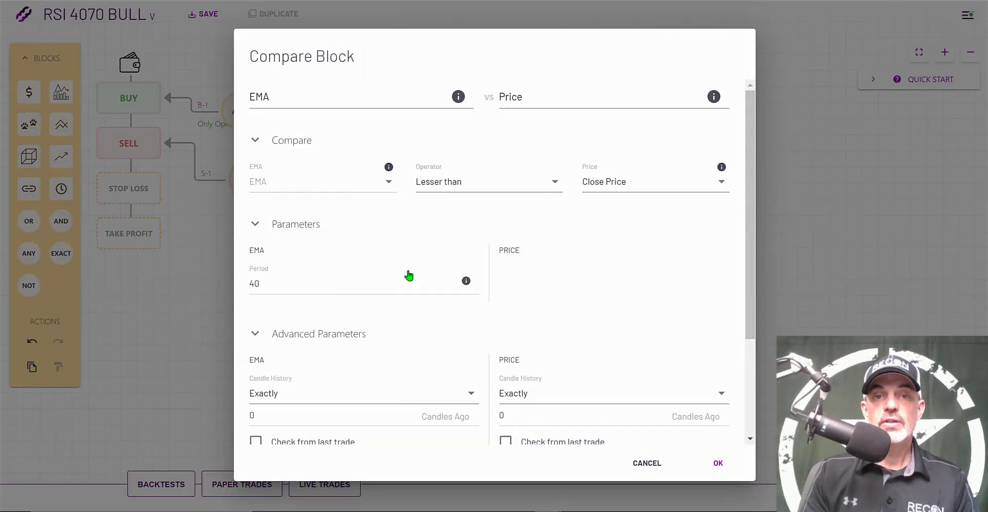
click(273, 284)
key(ctrl+a)
text(70)
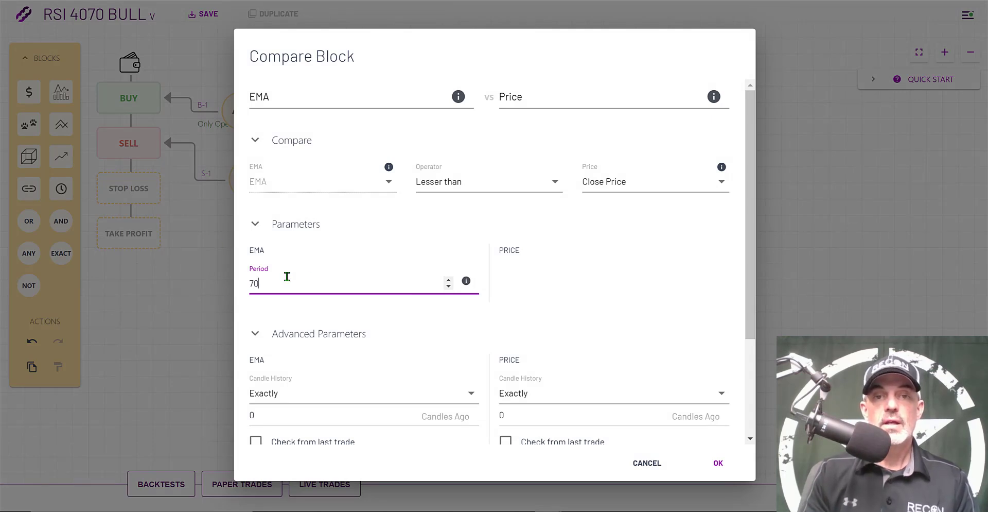
click(524, 188)
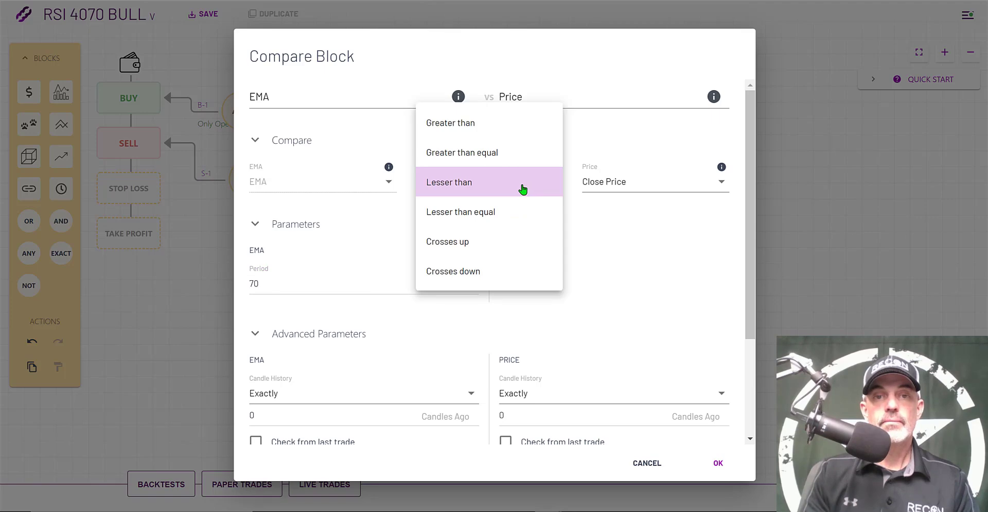
click(477, 125)
click(717, 464)
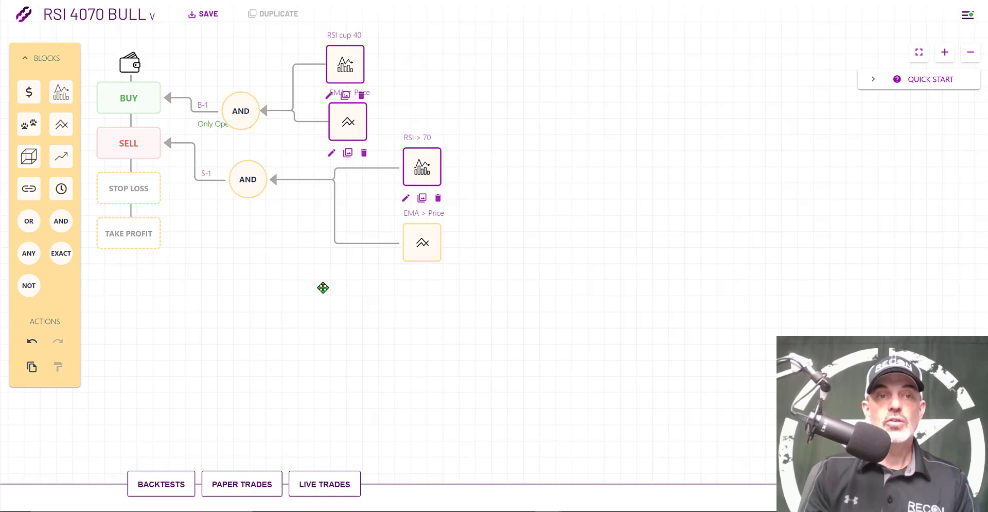
Step: Set an 18% percentage take profit with trailing on and a 3% trailing limit
click(175, 234)
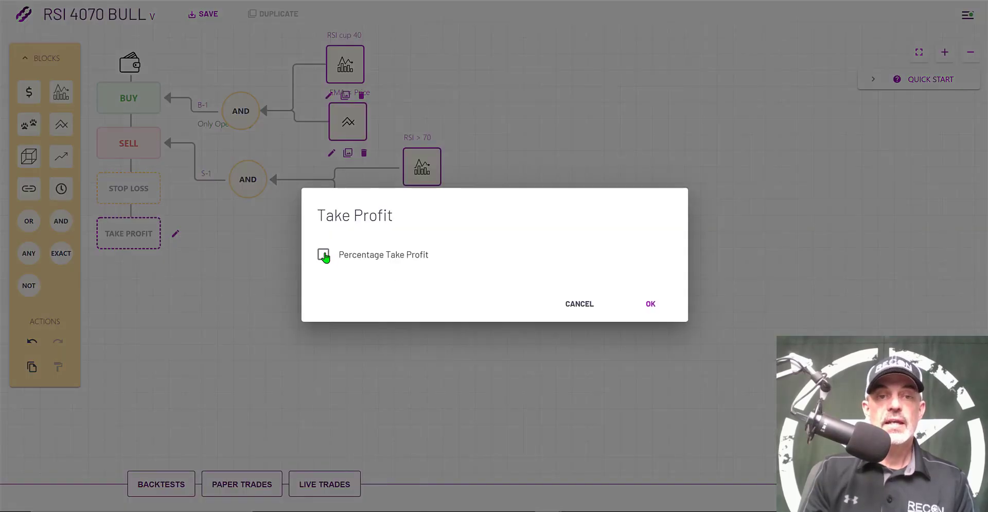
click(323, 255)
click(381, 271)
text(18)
click(511, 273)
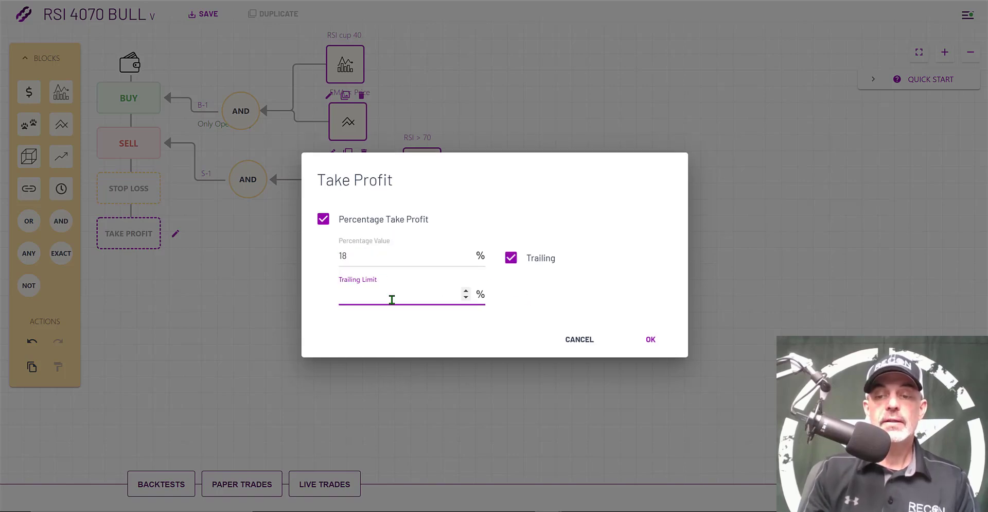
text(3)
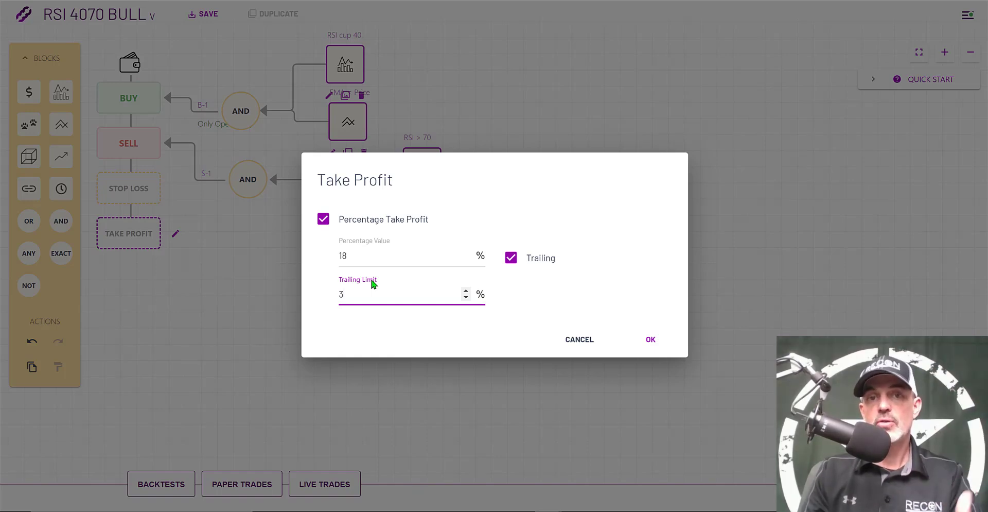
click(651, 341)
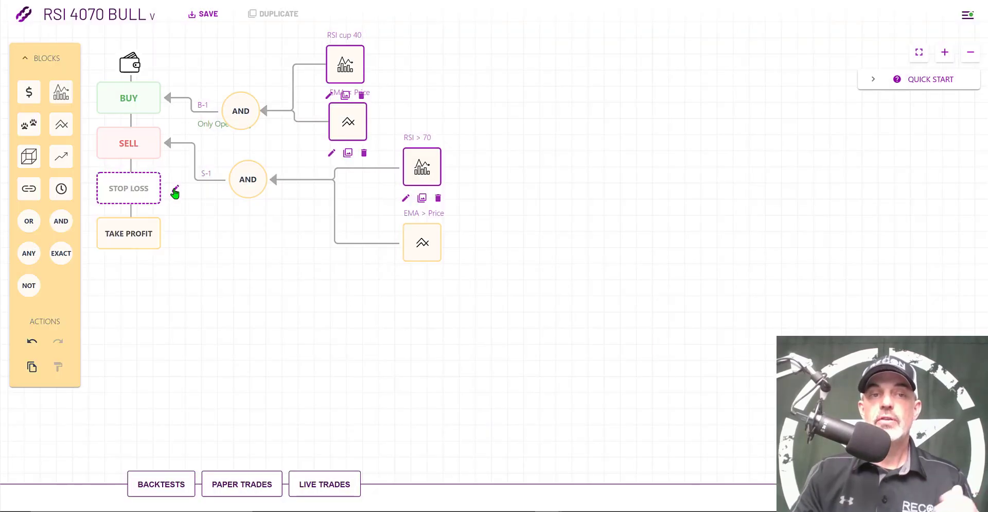
Step: Confirm the stop-loss settings with the percentage value left blank
click(175, 192)
click(329, 257)
click(364, 273)
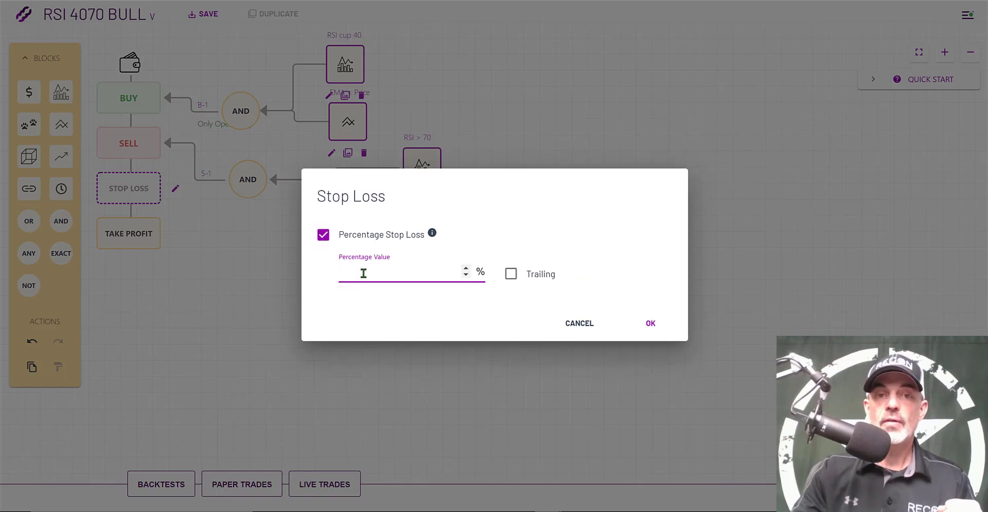
click(650, 322)
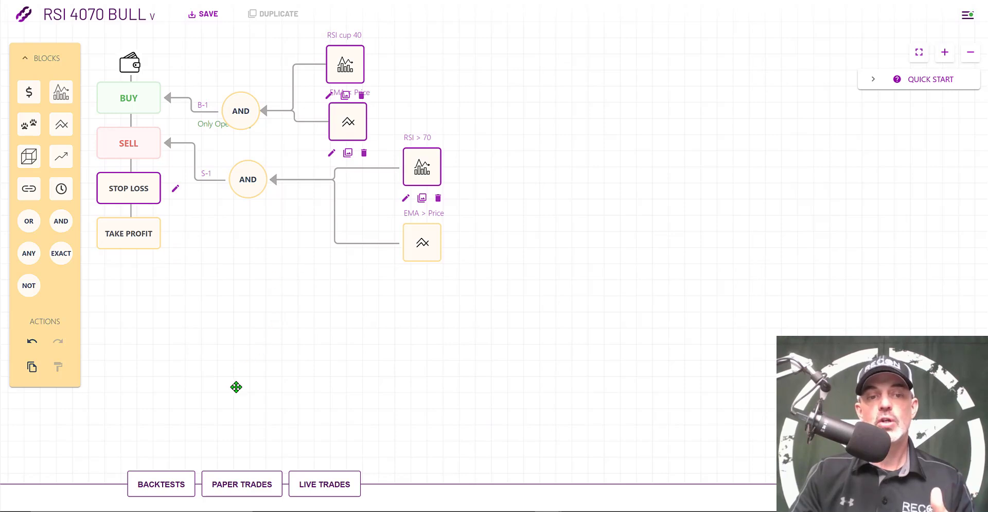
Step: Backtest RSI 4070 BULL V1 with market USDT, asset ETH and a 15m tick interval
click(171, 487)
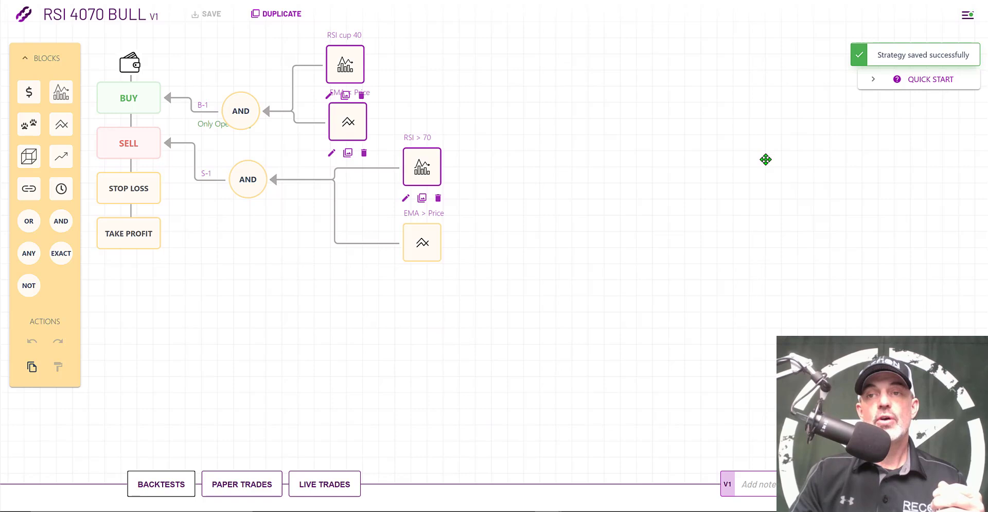
click(170, 486)
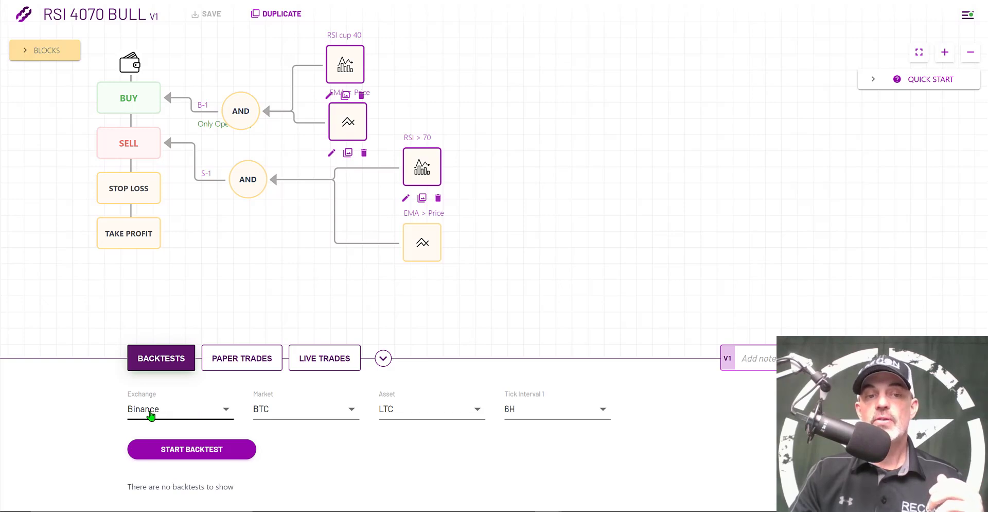
click(280, 417)
click(288, 451)
click(390, 410)
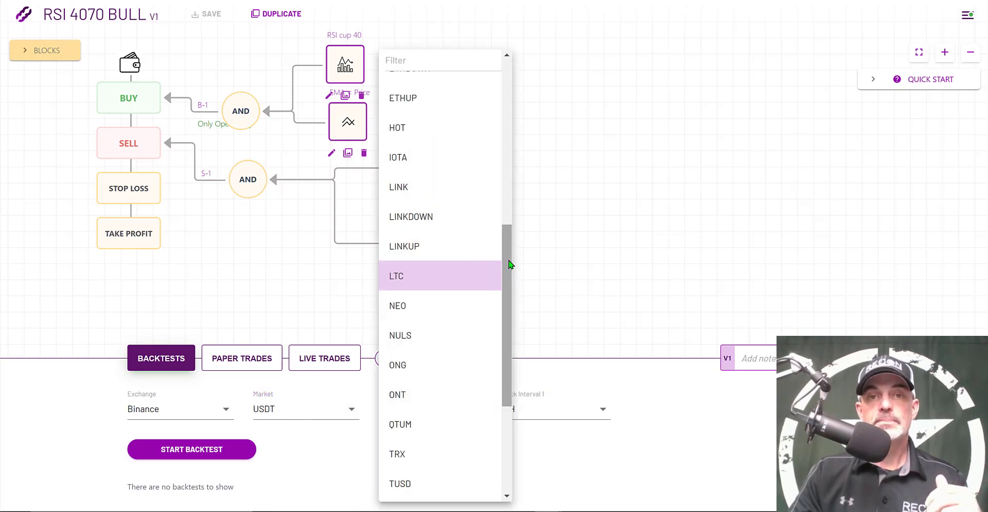
drag(509, 265, 505, 194)
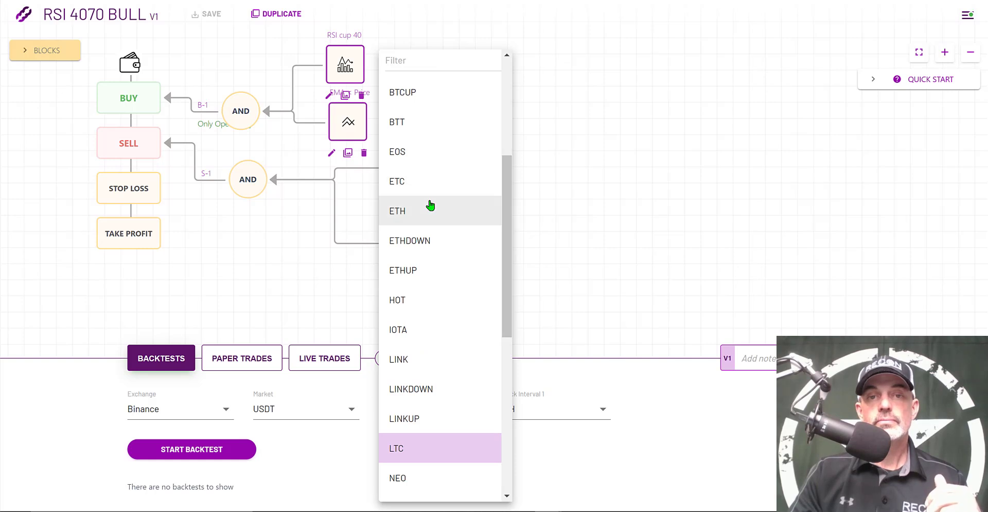
click(431, 205)
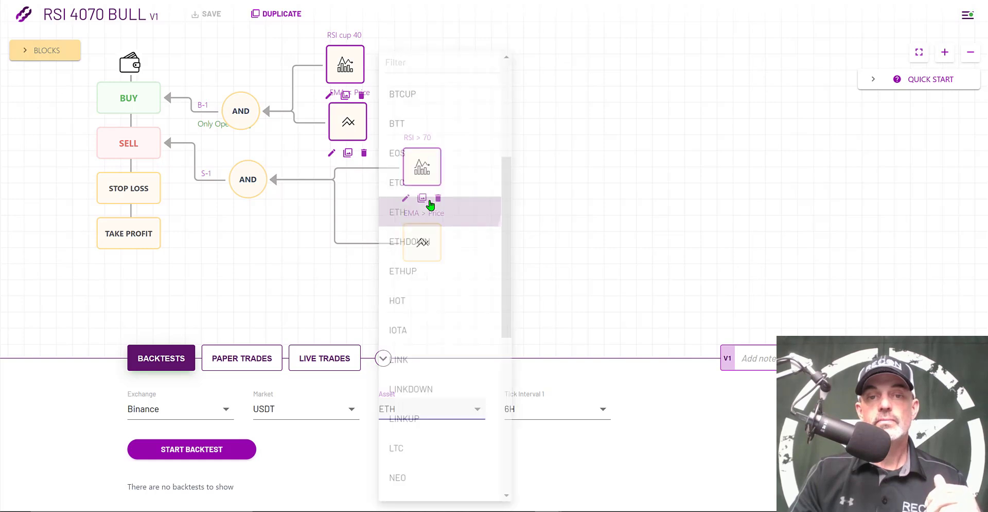
click(540, 411)
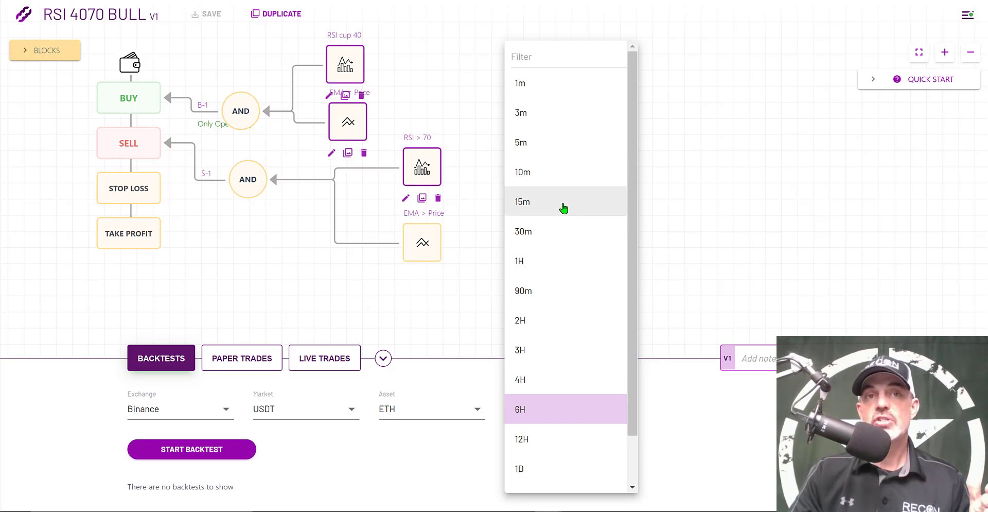
click(564, 208)
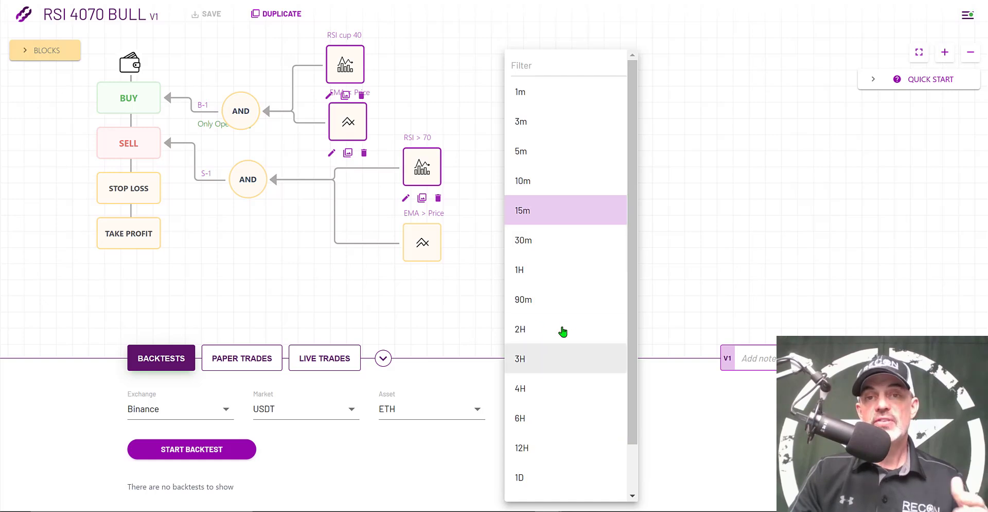
click(552, 215)
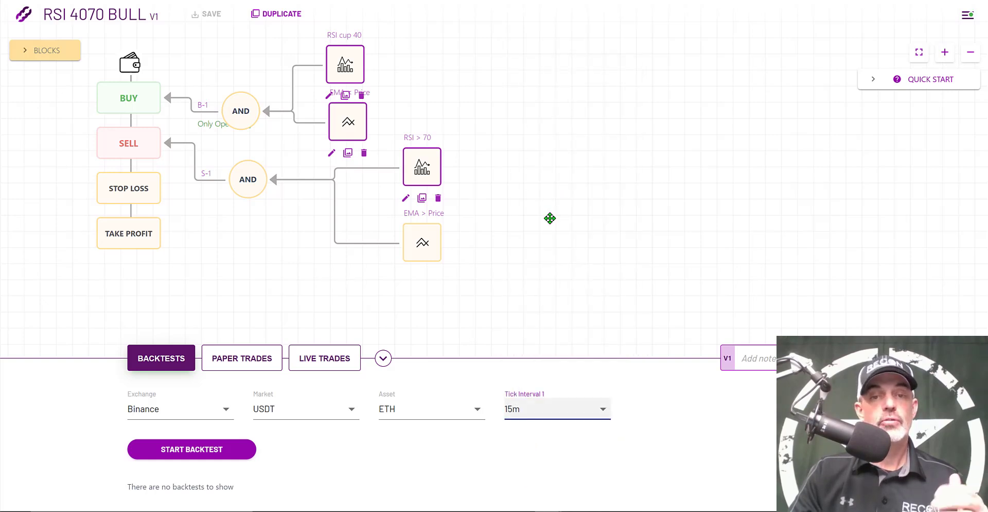
click(211, 448)
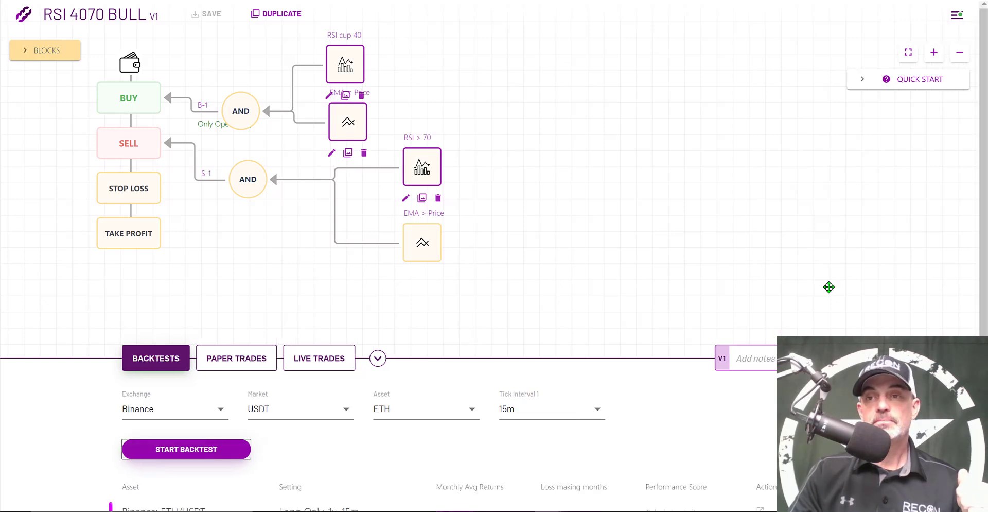
Step: Scroll to the ETH/USDT backtest result showing 13.25% monthly average returns
scroll(836, 302, down, 1)
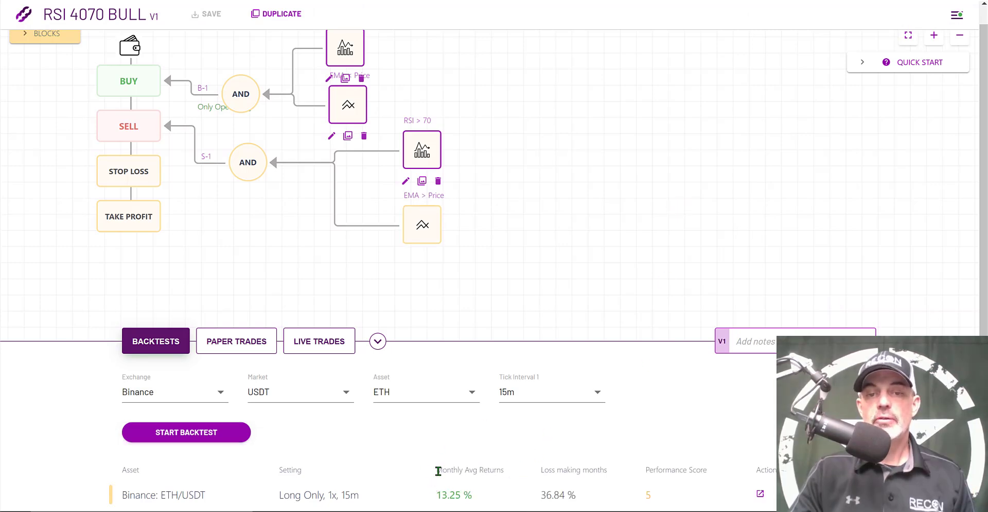
drag(442, 470, 506, 465)
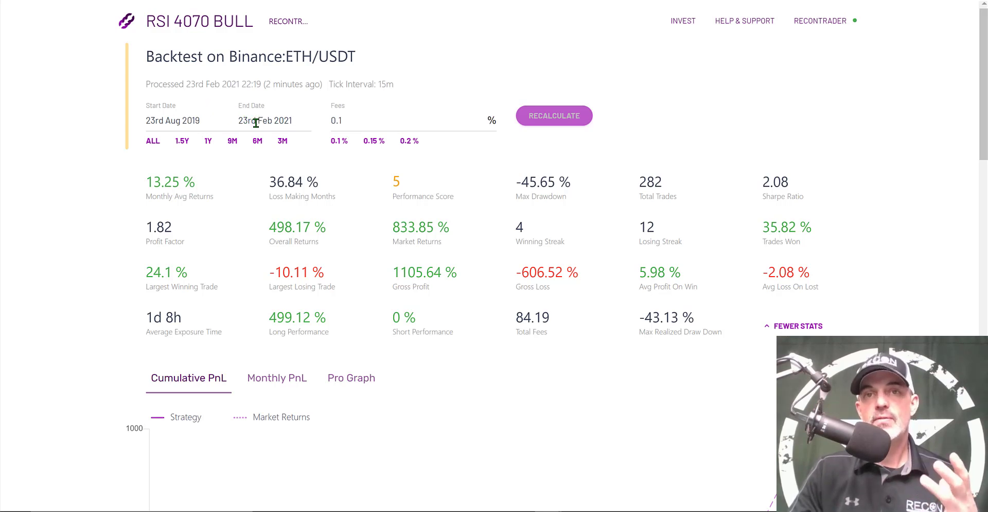
Step: Recalculate the backtest for the 3M period with fees set to 0.075
click(283, 142)
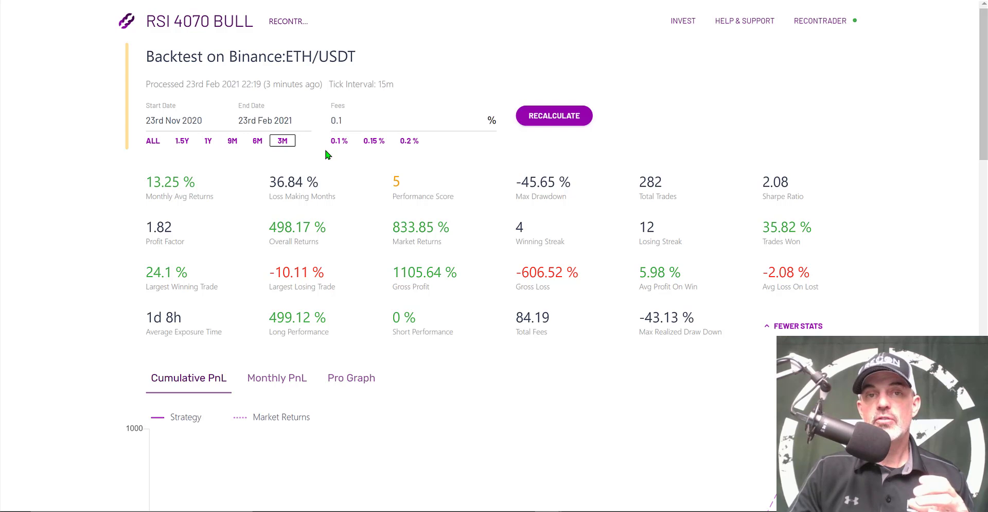
click(342, 122)
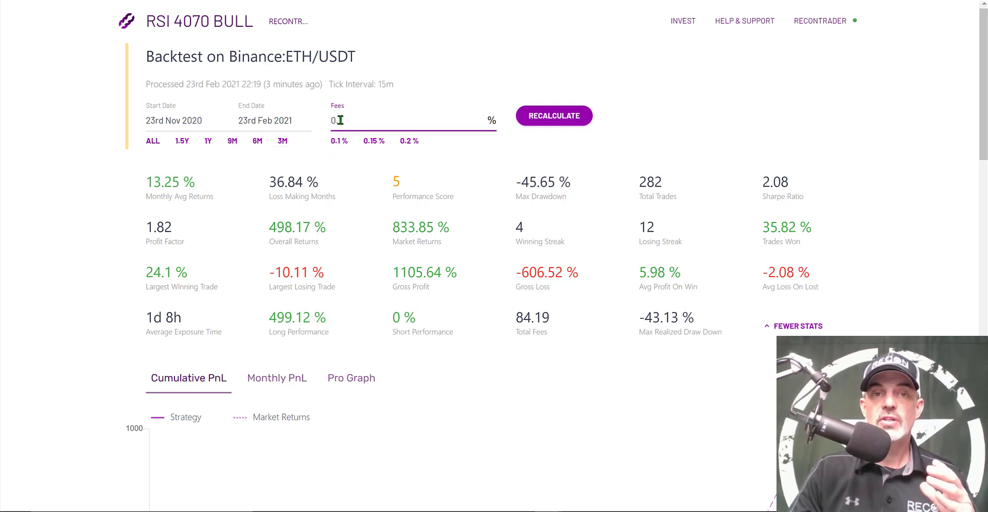
text(.)
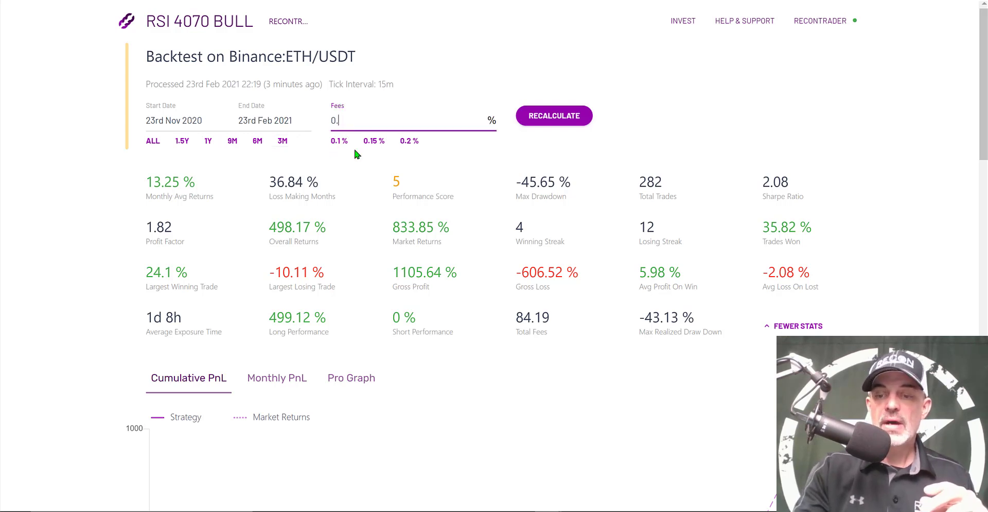
text(075)
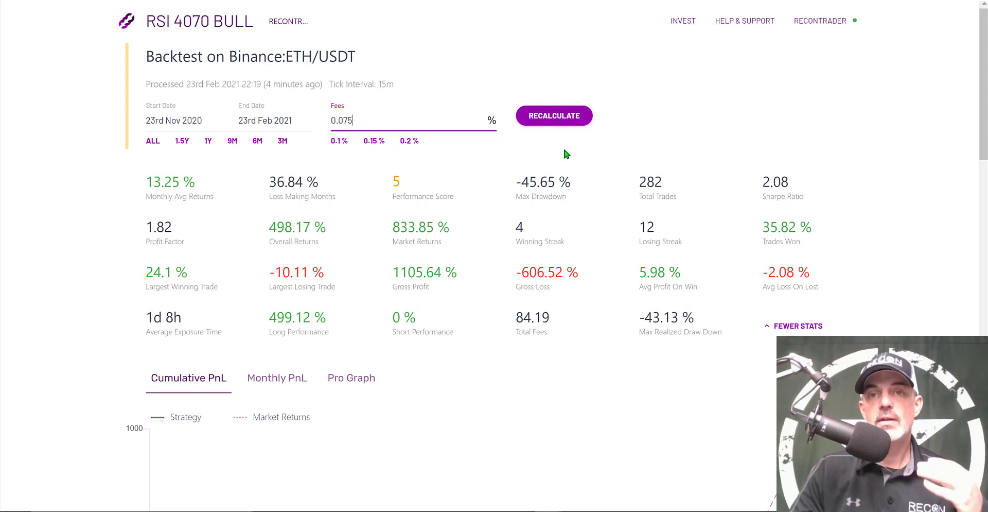
click(563, 119)
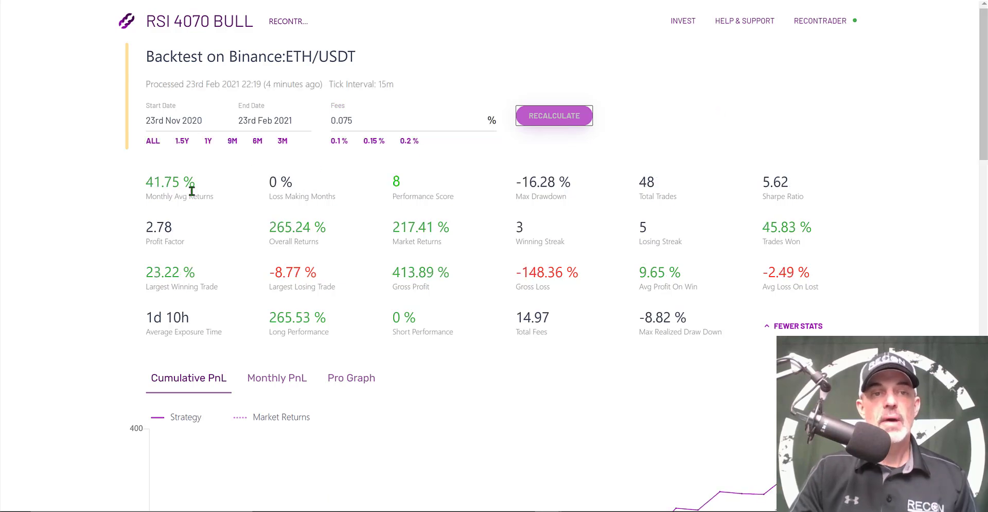
triple_click(168, 181)
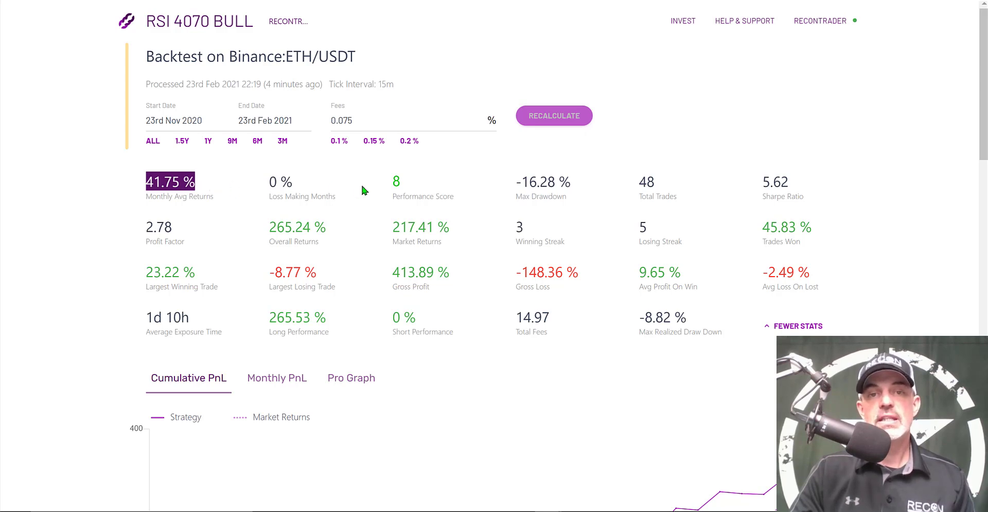
triple_click(429, 183)
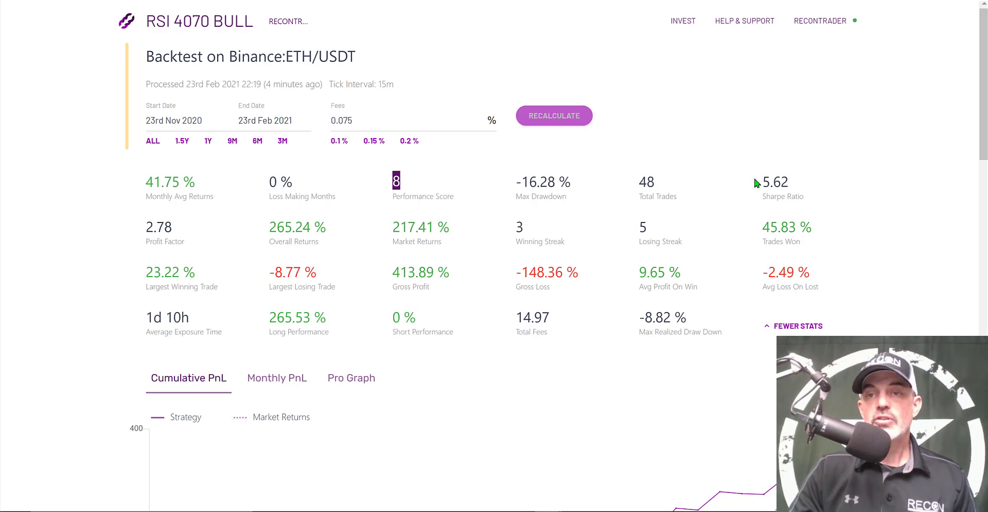
triple_click(806, 182)
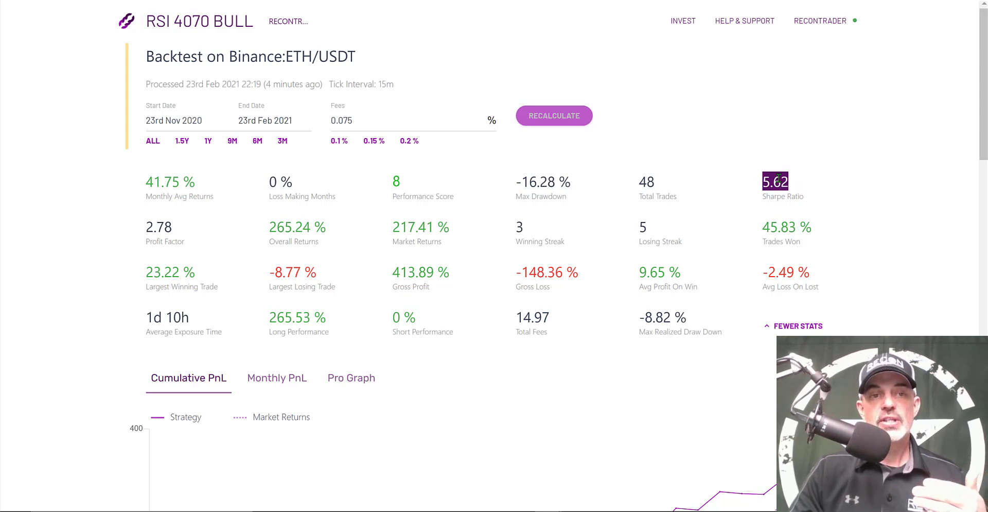
drag(186, 224, 146, 225)
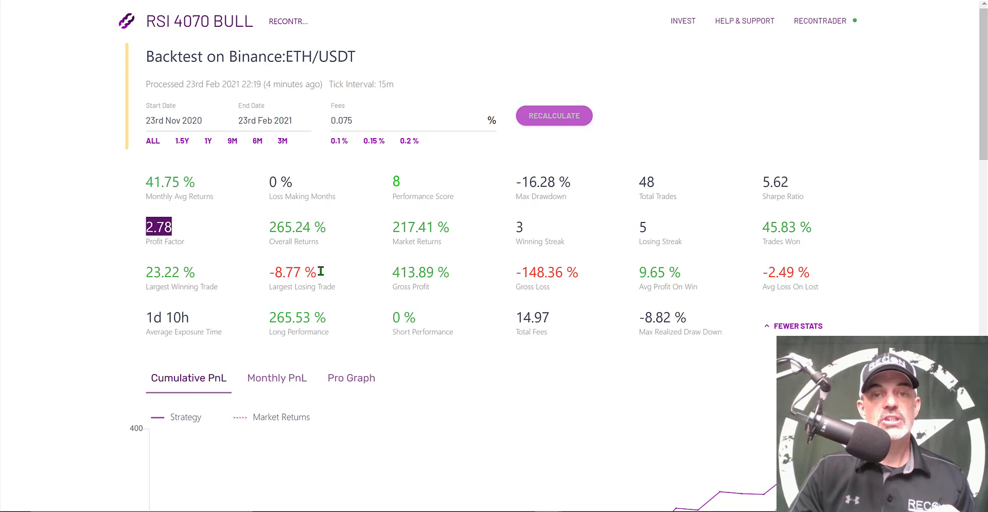
drag(384, 266, 523, 272)
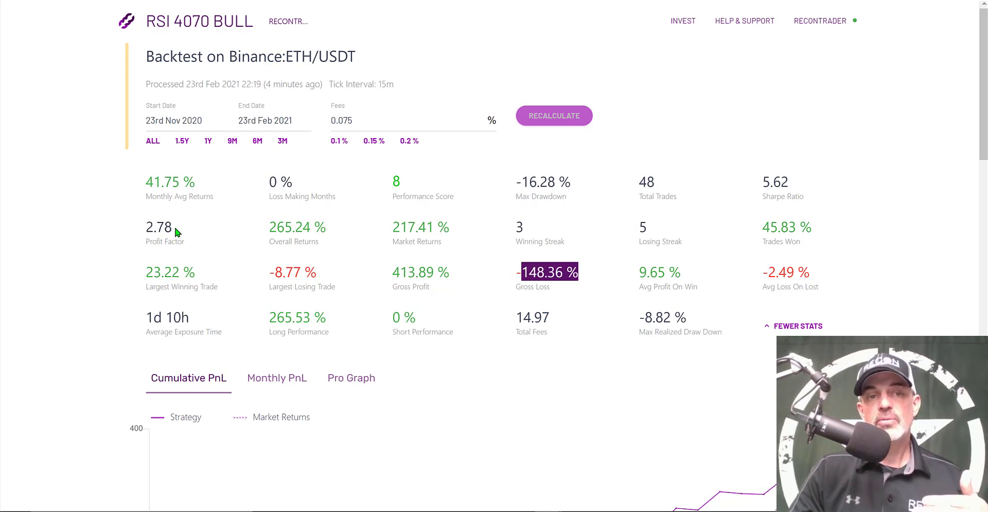
drag(174, 228, 147, 224)
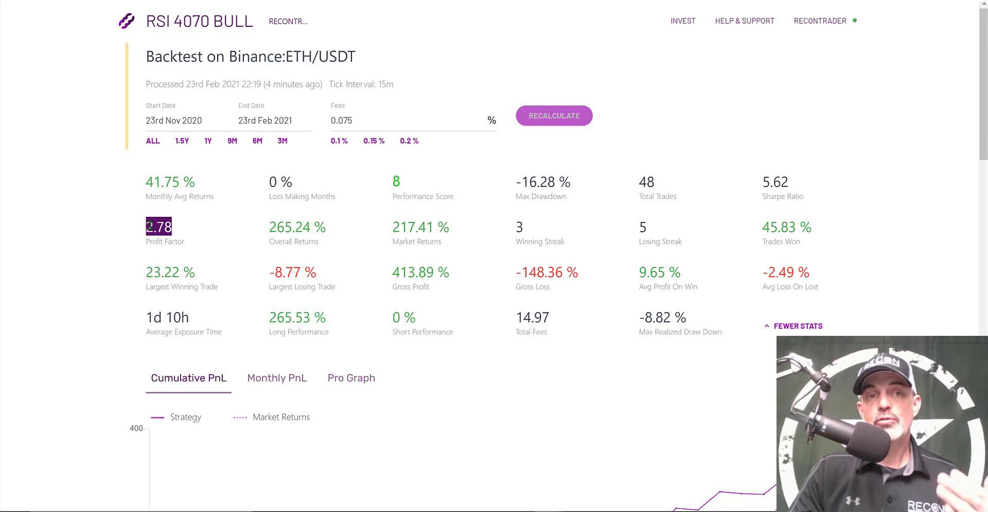
click(183, 226)
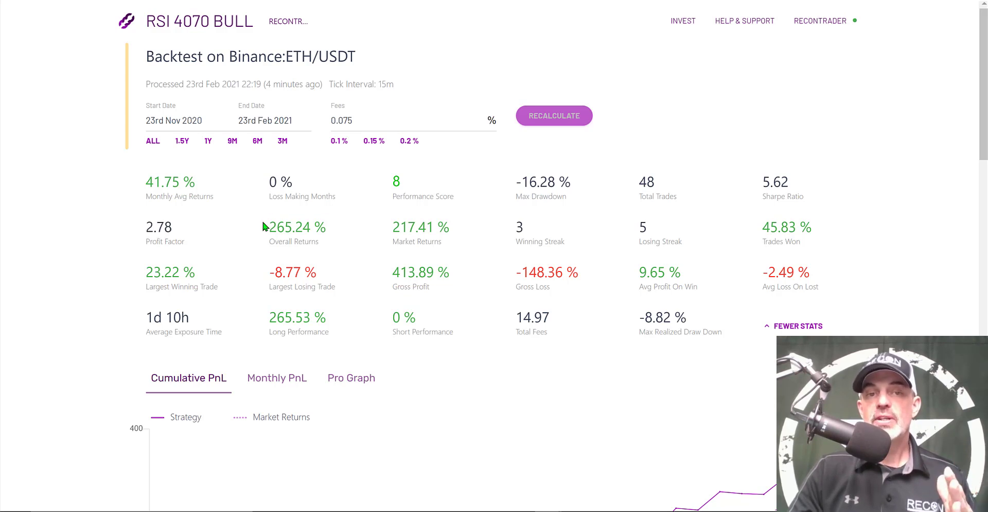
drag(268, 227, 322, 220)
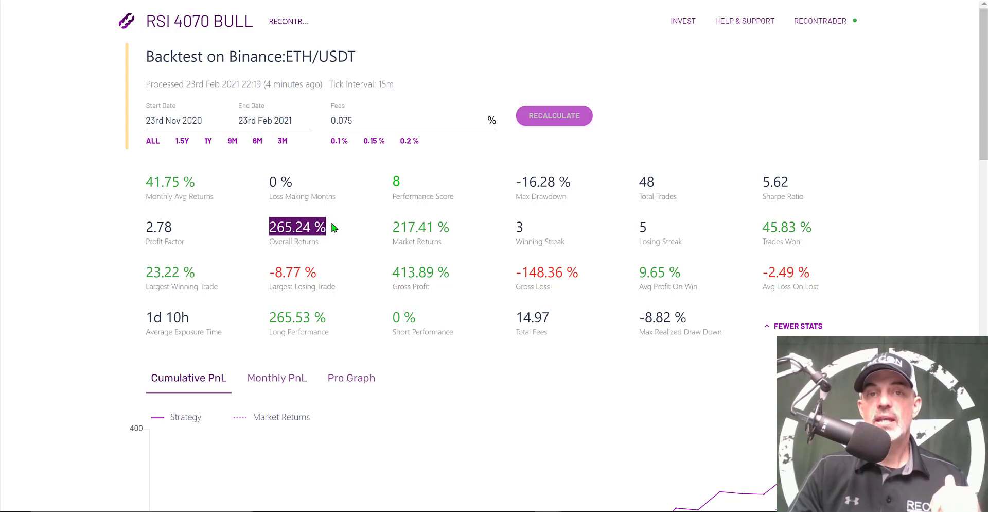
click(381, 229)
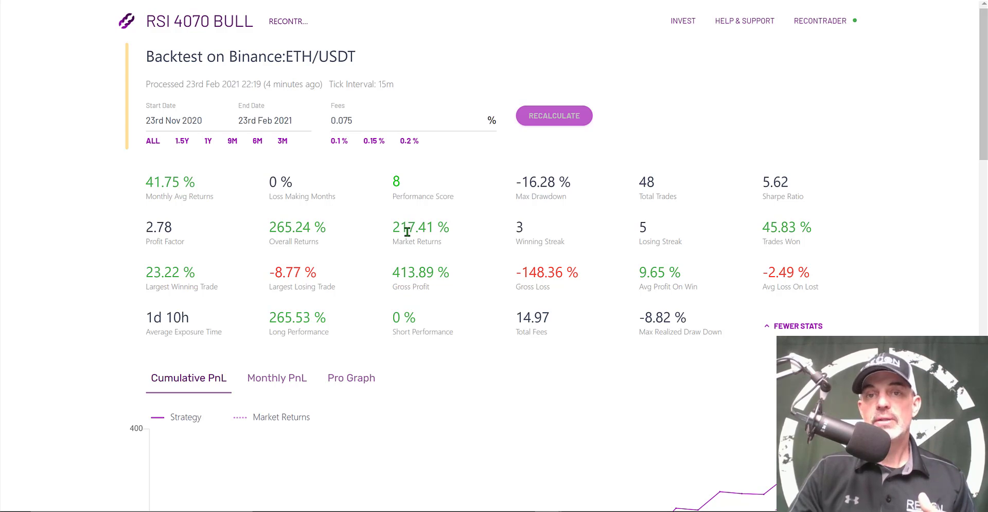
drag(515, 227, 564, 233)
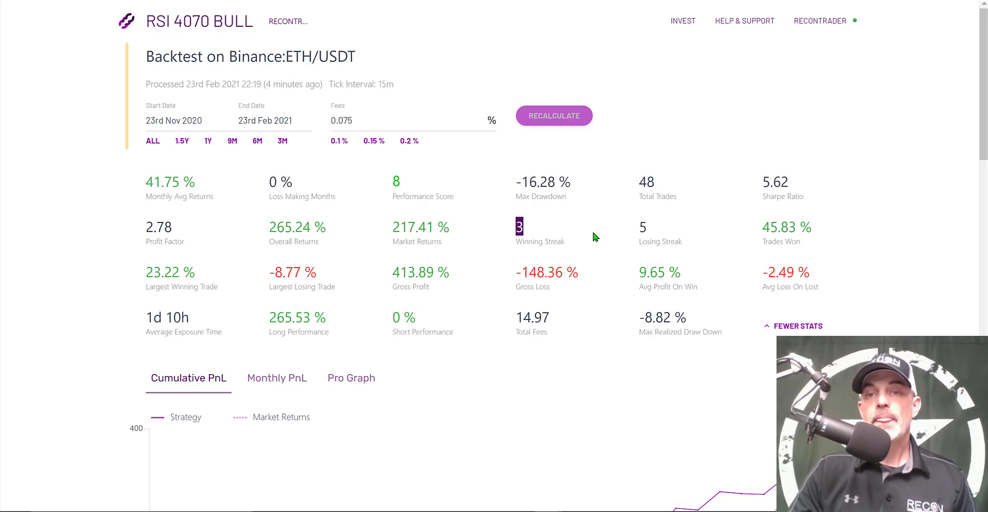
click(655, 227)
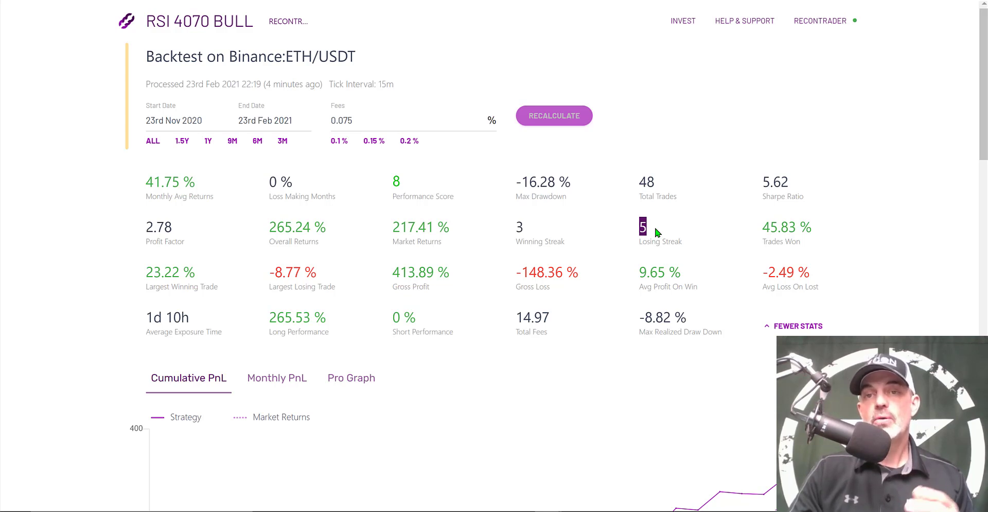
drag(584, 179, 511, 182)
mouse_move(567, 202)
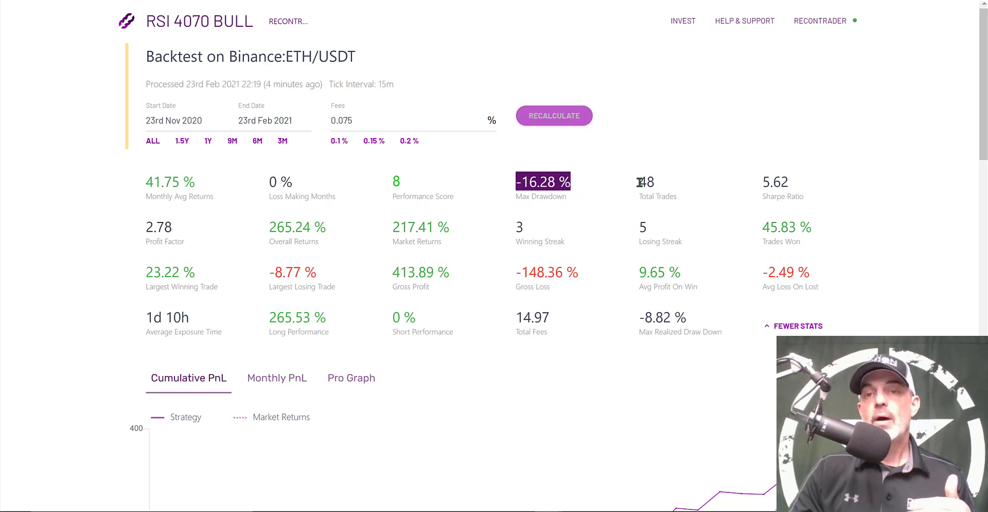
click(678, 184)
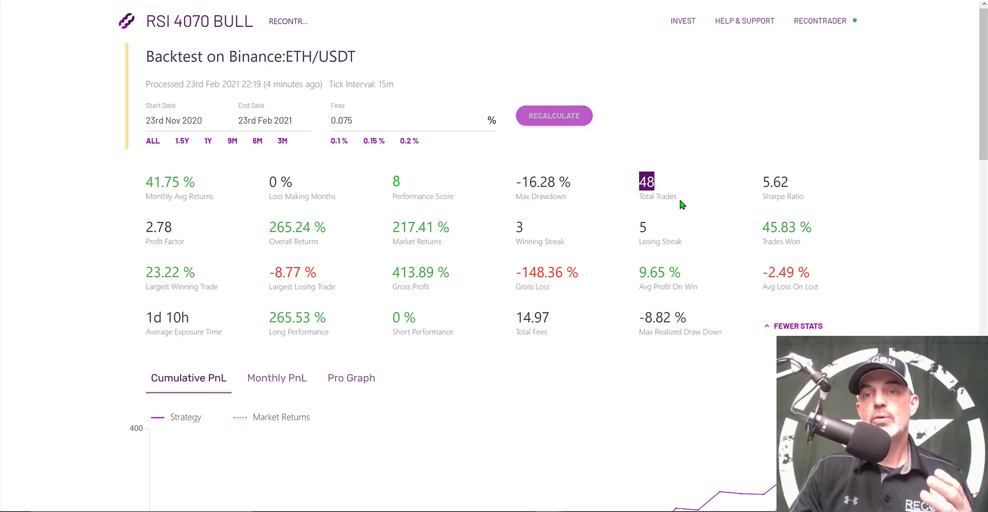
click(807, 228)
drag(806, 228, 822, 233)
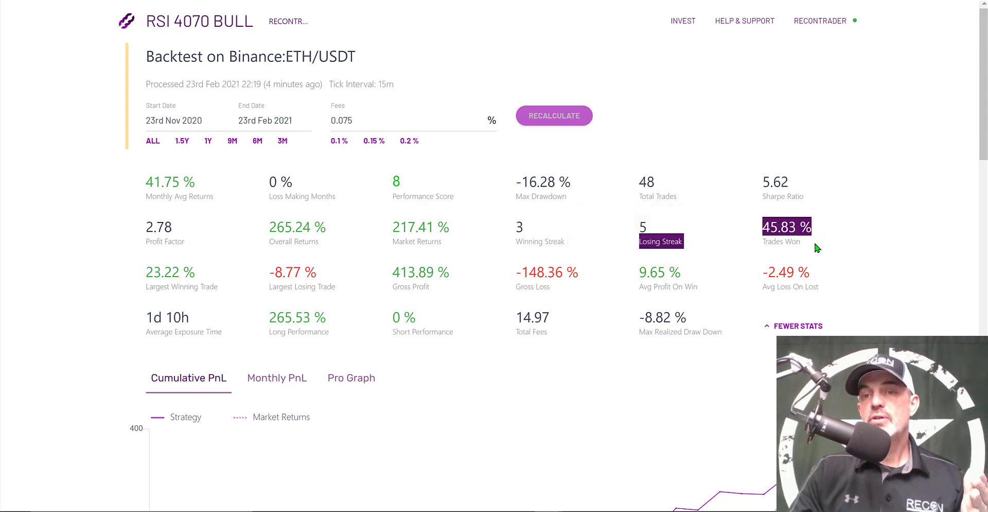
click(815, 244)
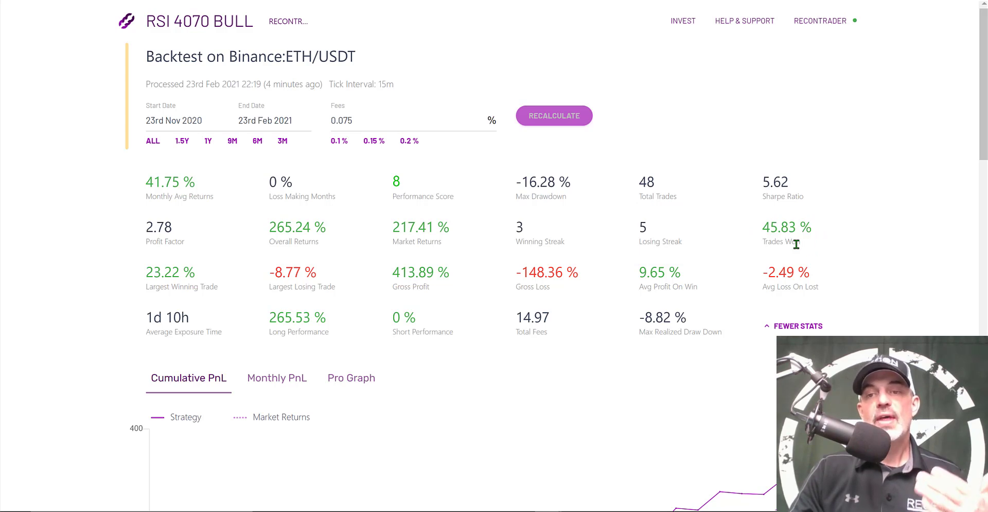
drag(761, 271, 822, 275)
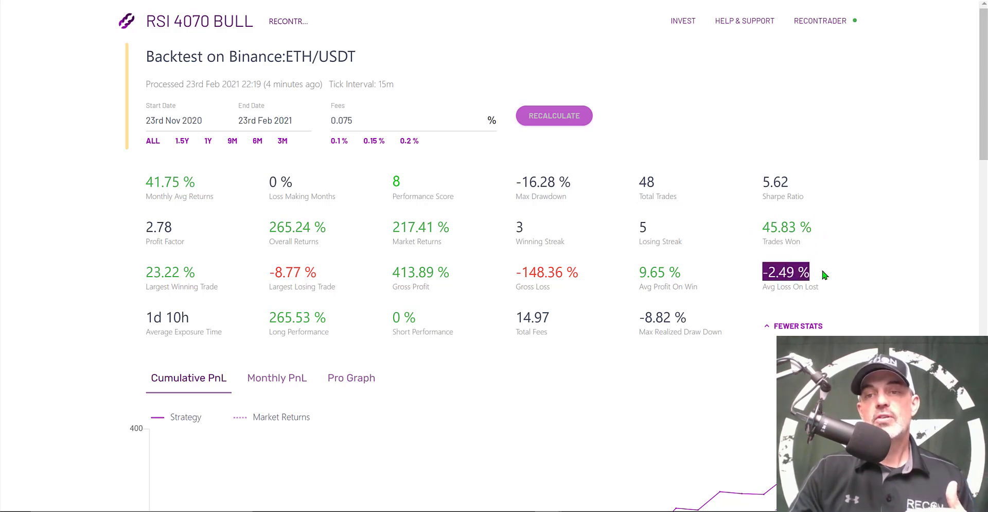
drag(696, 278, 634, 275)
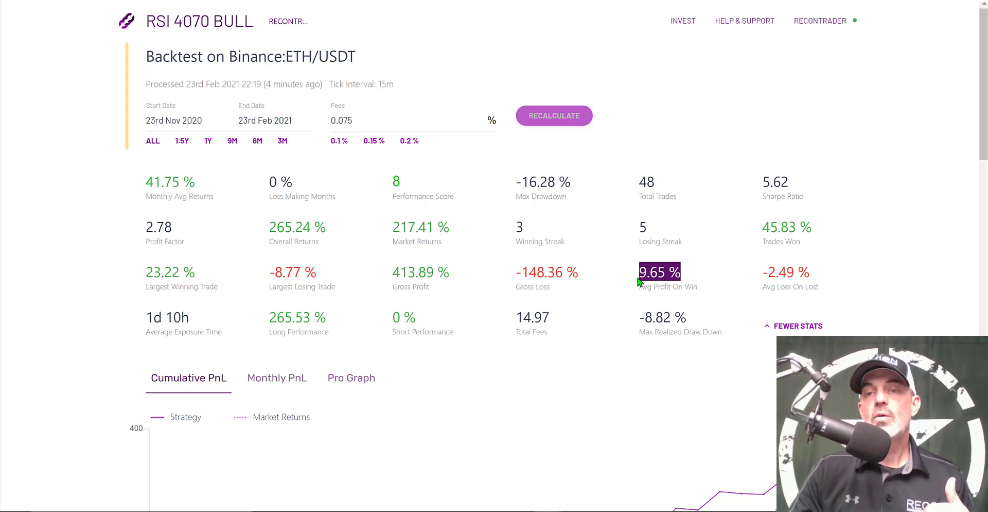
click(745, 278)
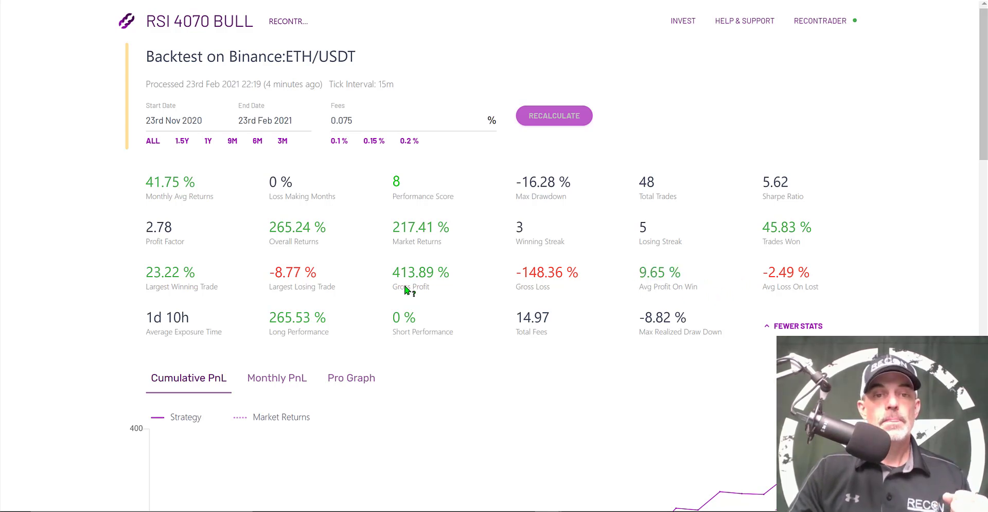
mouse_move(400, 288)
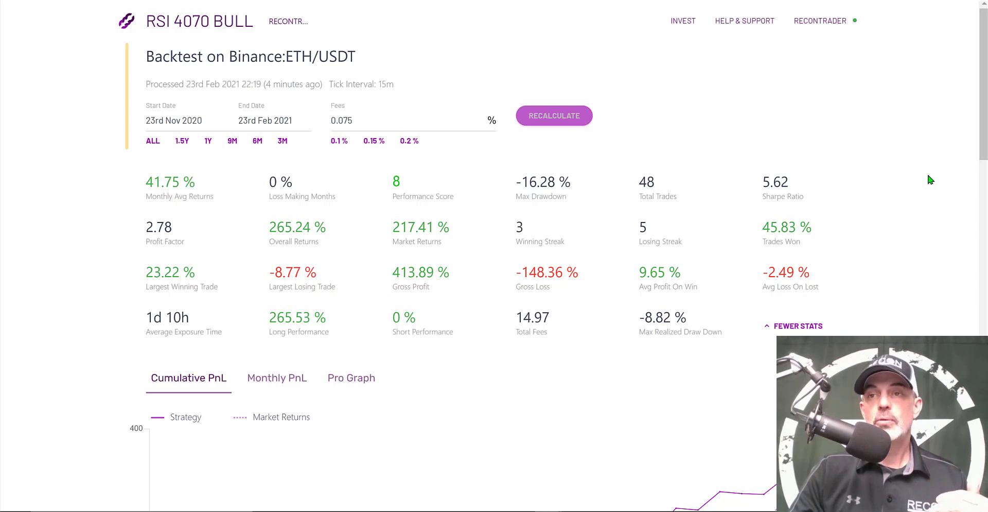
scroll(975, 110, down, 5)
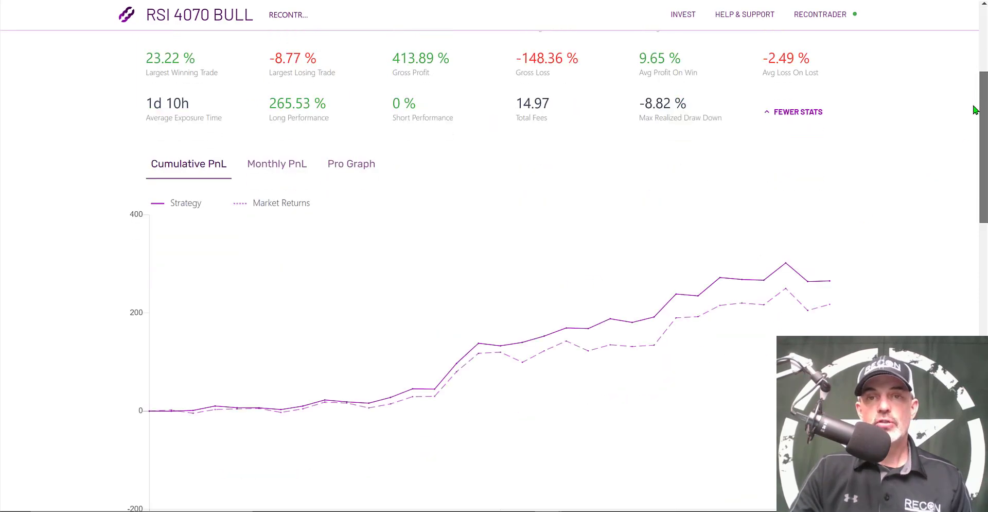
scroll(974, 110, down, 1)
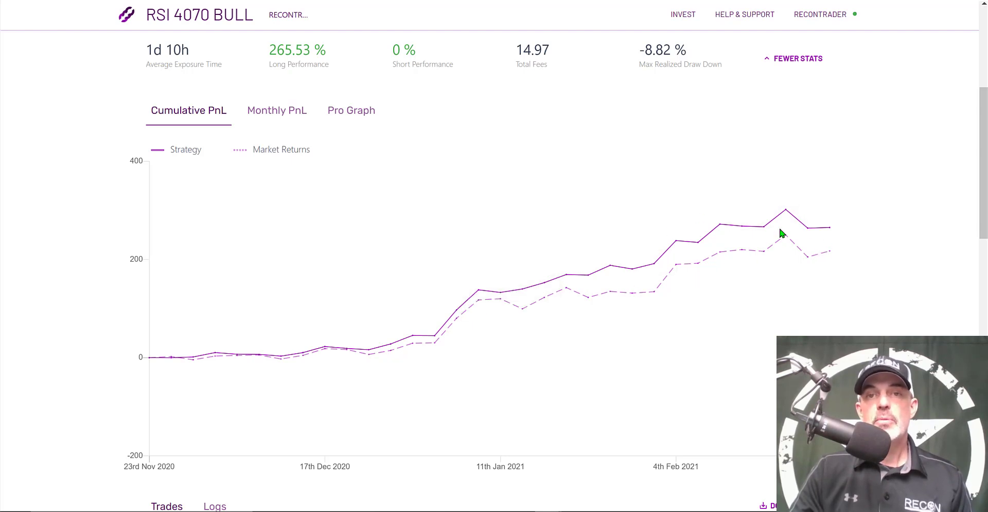
scroll(977, 183, down, 8)
scroll(971, 259, down, 2)
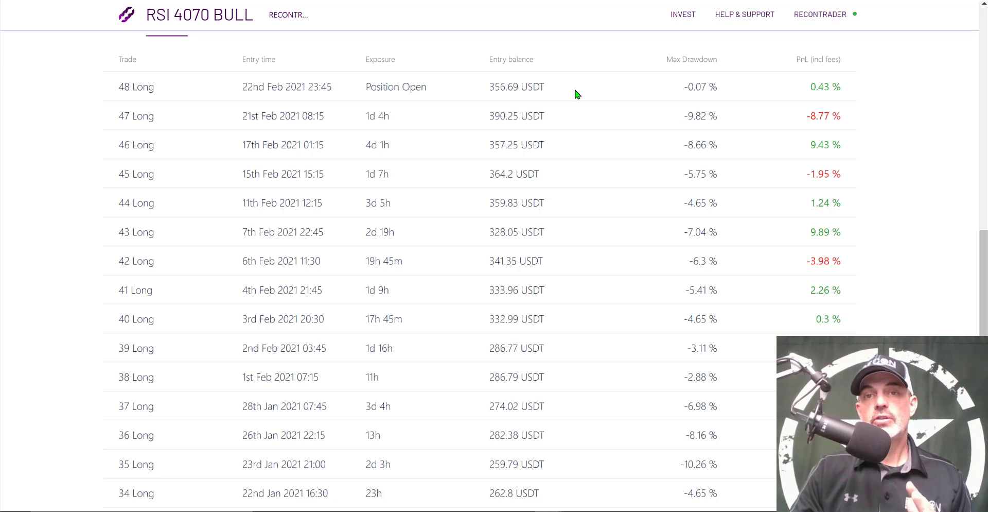
scroll(915, 183, down, 1)
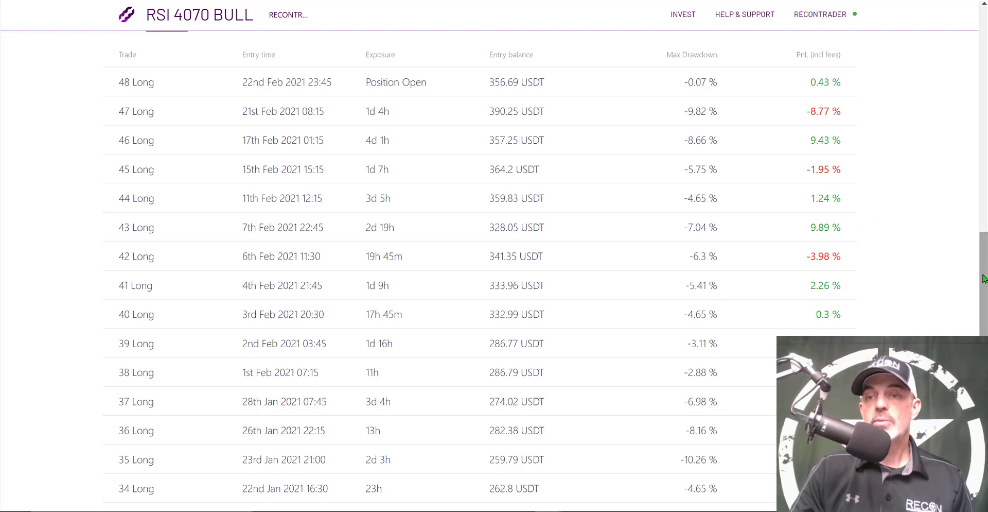
scroll(819, 117, down, 7)
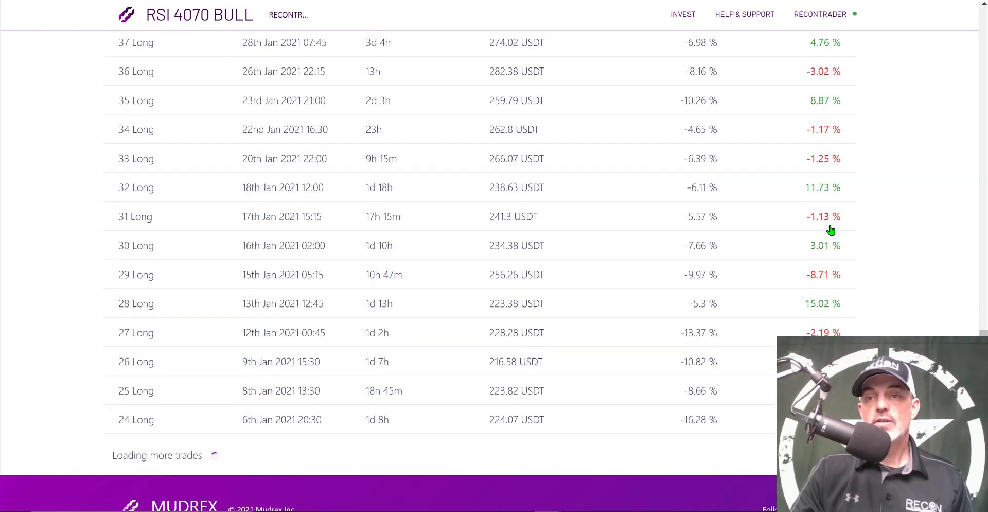
scroll(569, 189, up, 15)
Step: Show the Pro Graph chart with EMA(40), EMA(70), RSI(EMA,9) and RSI(SMA,9) indicators
click(345, 131)
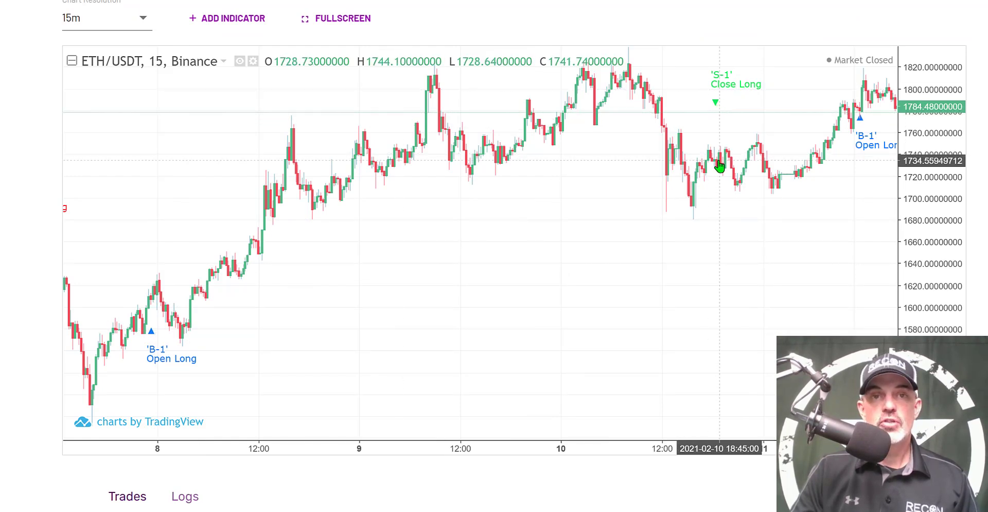
click(248, 19)
click(399, 181)
click(404, 197)
click(412, 222)
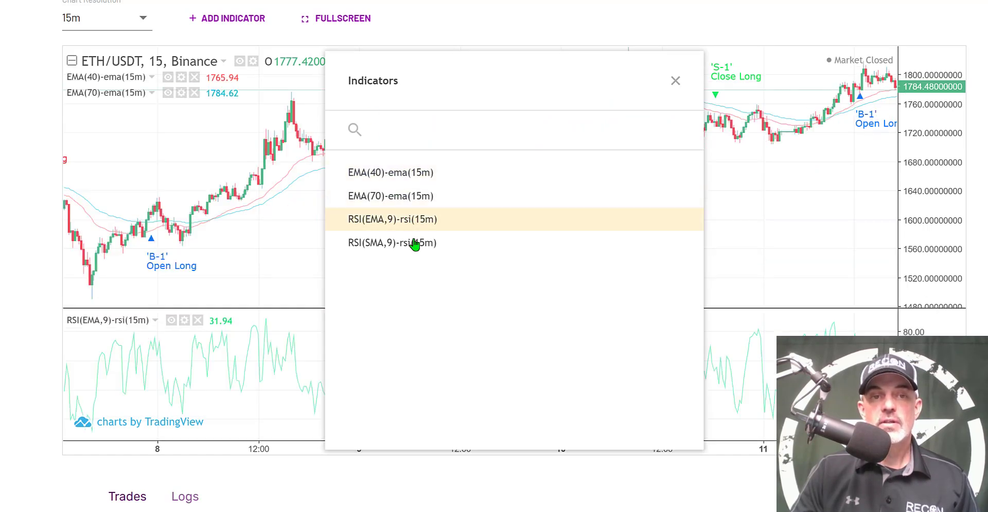
click(415, 244)
click(676, 88)
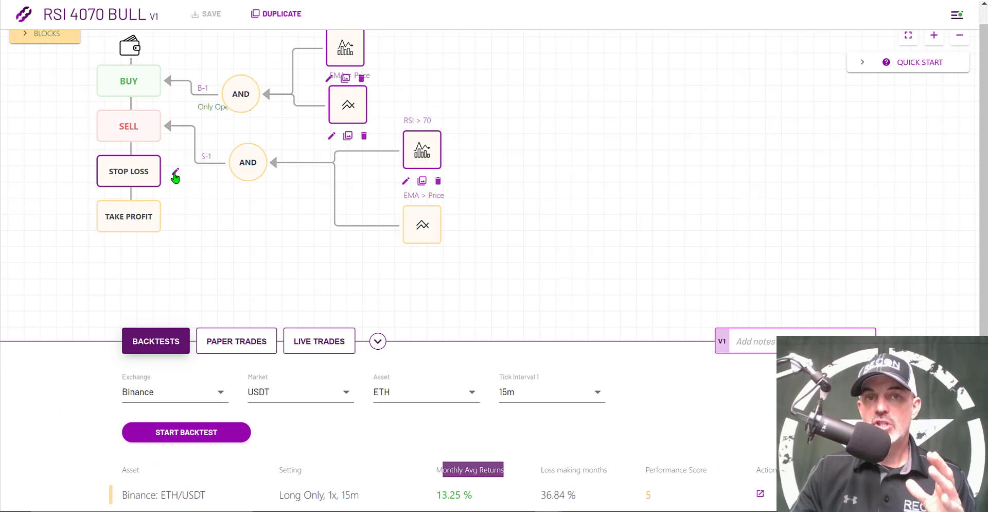
Step: Turn off the 9% percentage stop loss in the Stop Loss block
click(175, 172)
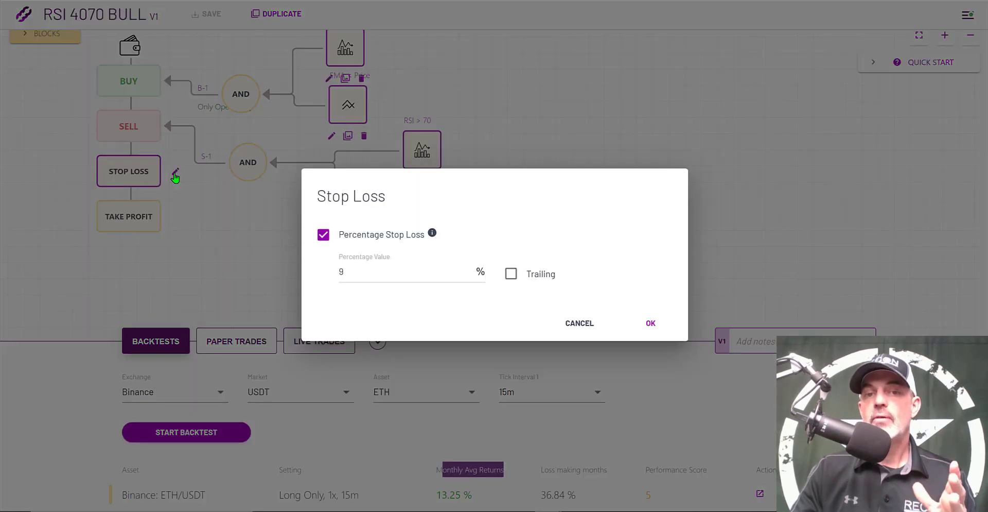
click(322, 236)
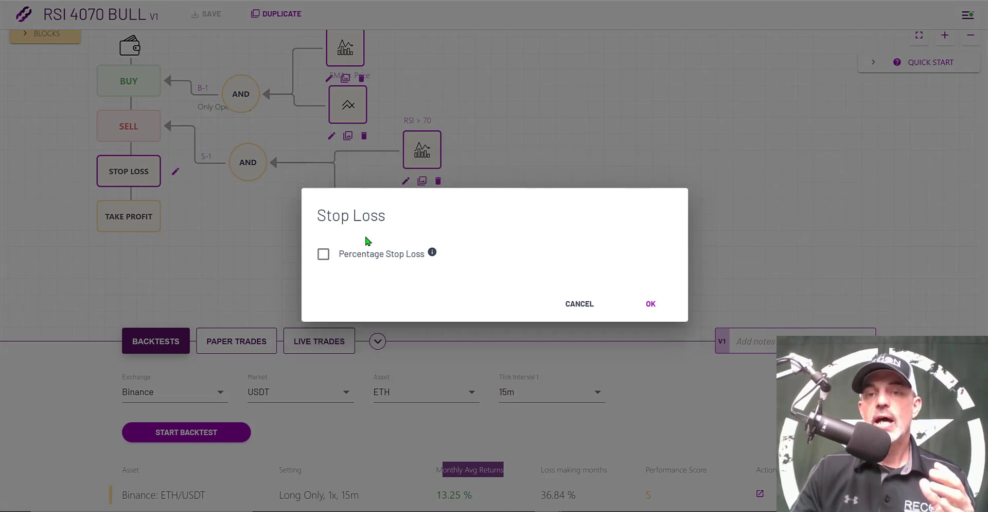
click(651, 304)
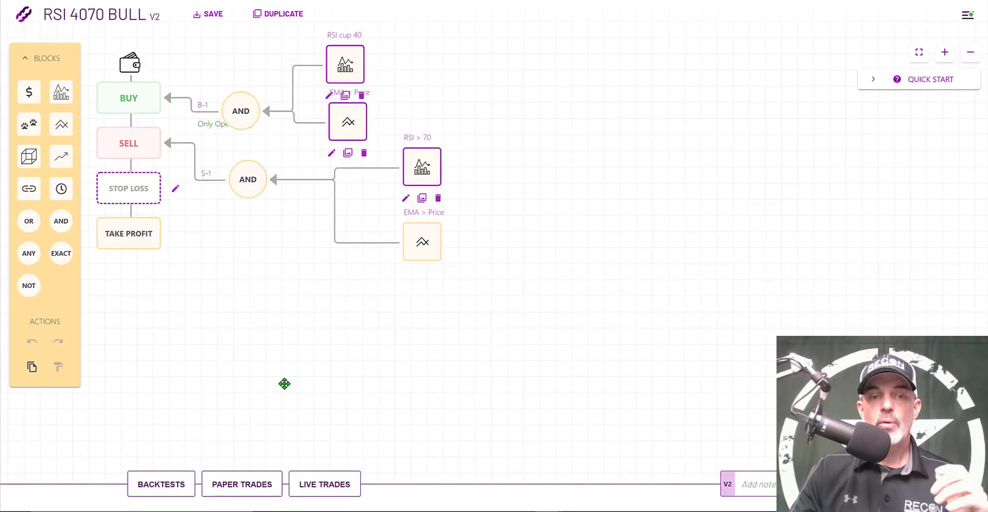
Step: Start a new ETH/USDT backtest of the V2 strategy
click(166, 482)
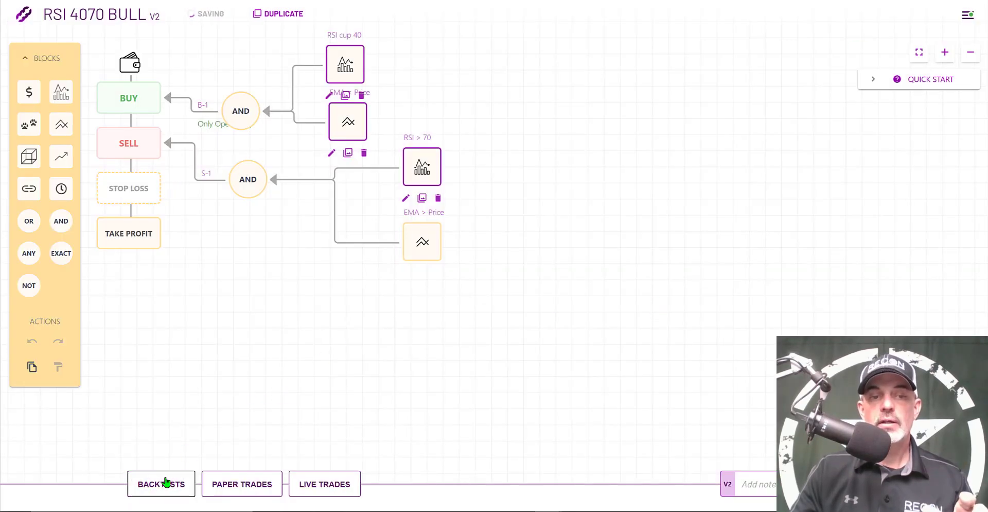
click(166, 482)
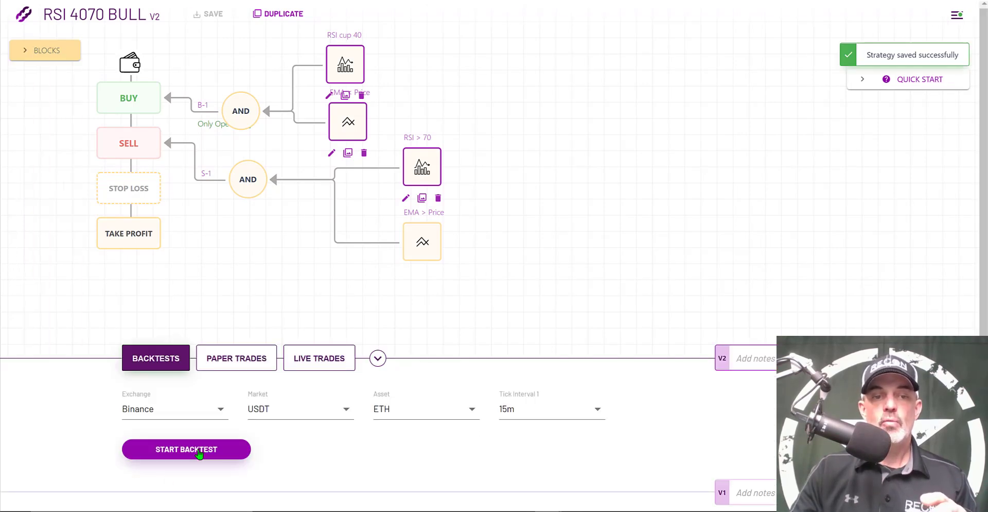
click(199, 453)
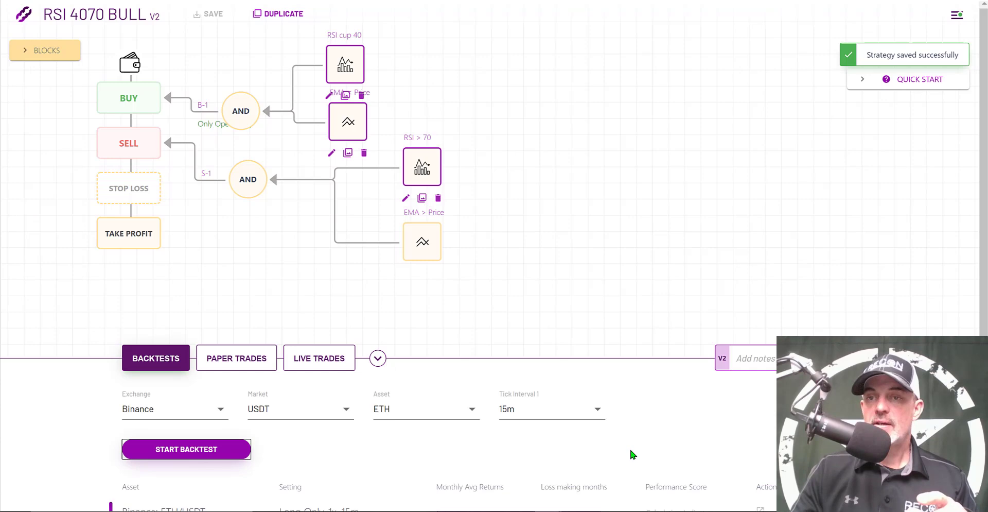
Step: Recalculate the V2 backtest over the 3M period with fees changed to 0.075
scroll(983, 288, down, 2)
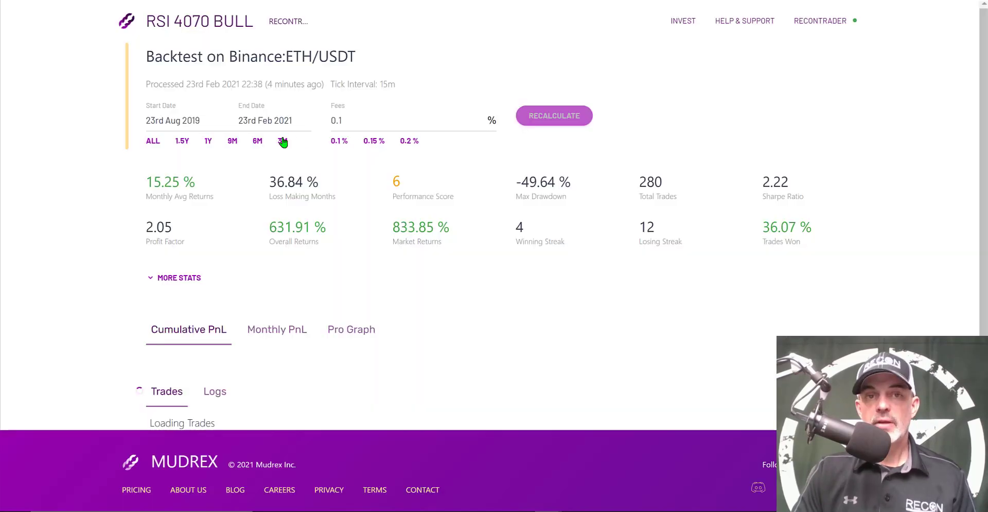
click(283, 141)
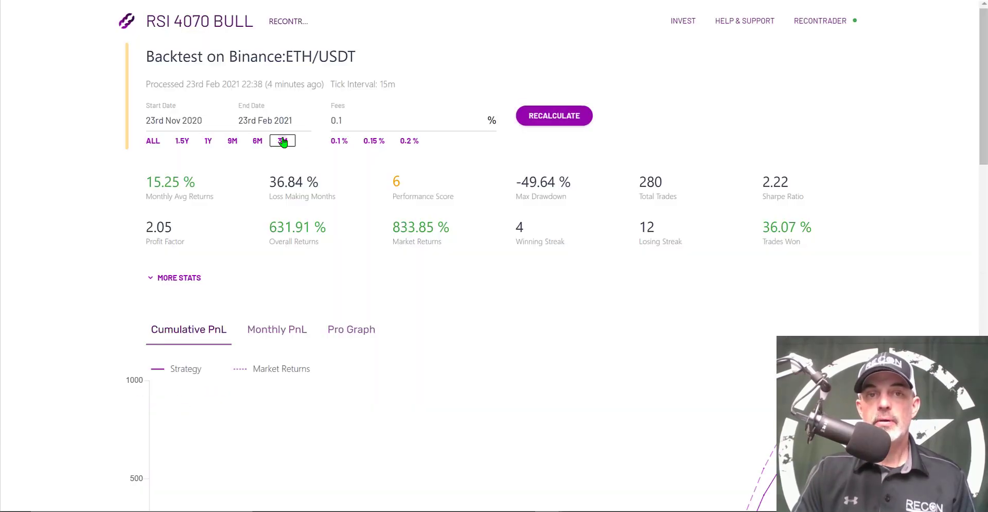
click(357, 119)
key(BackSpace)
key(BackSpace)
text(.075)
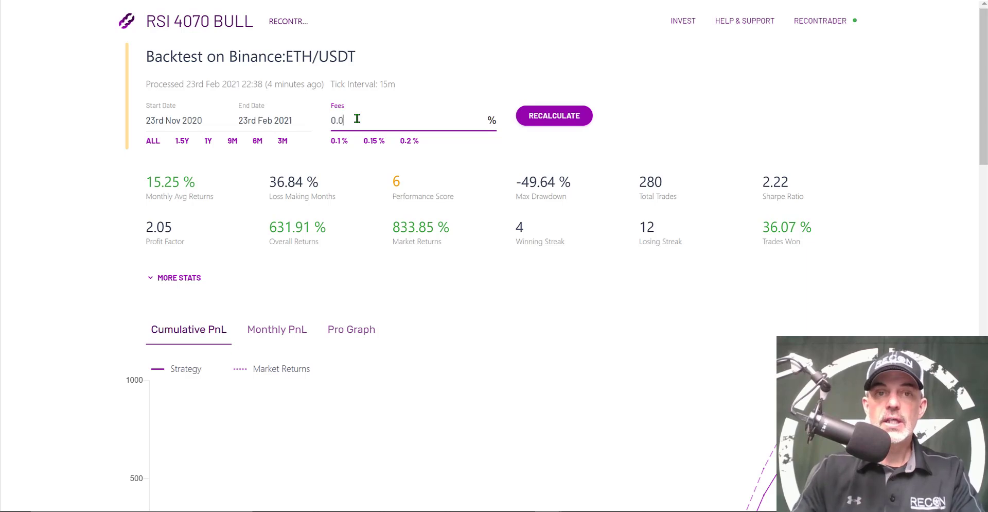
click(546, 114)
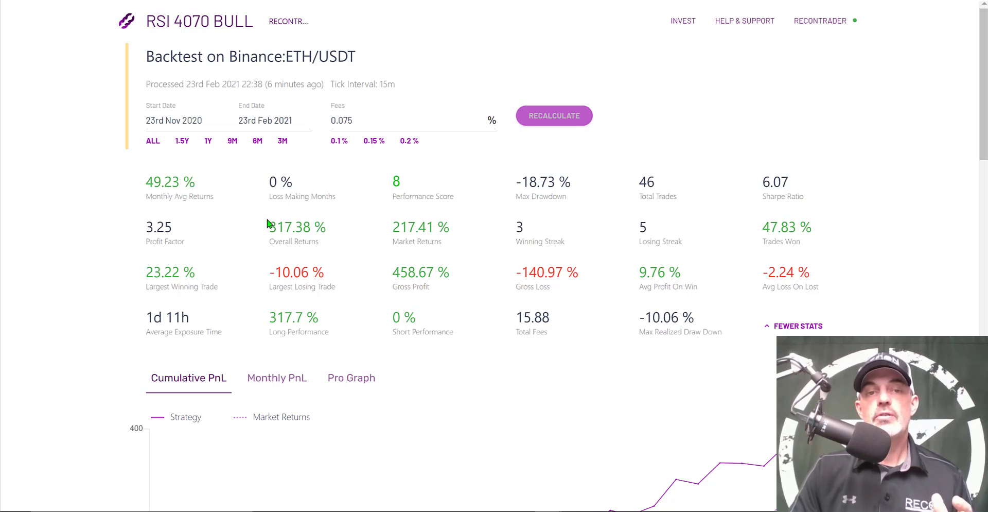
triple_click(318, 222)
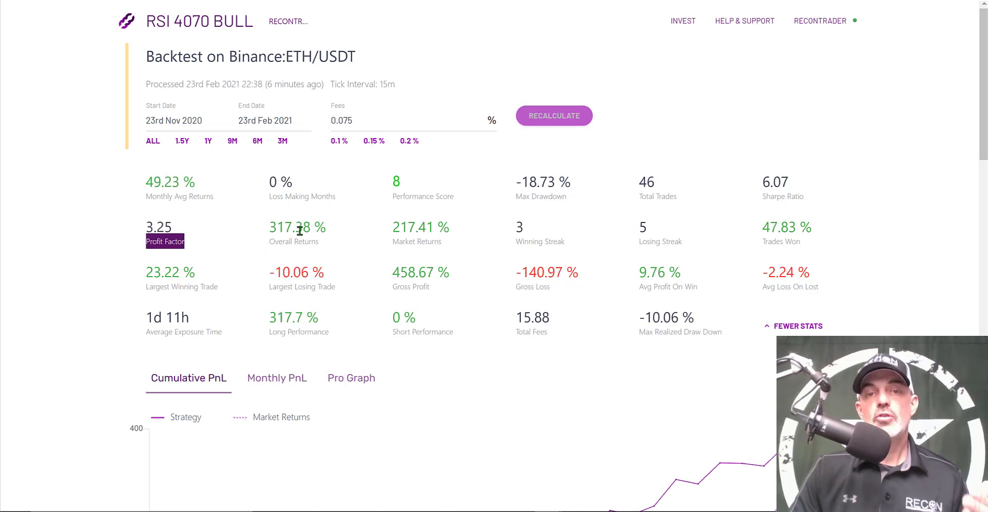
click(350, 241)
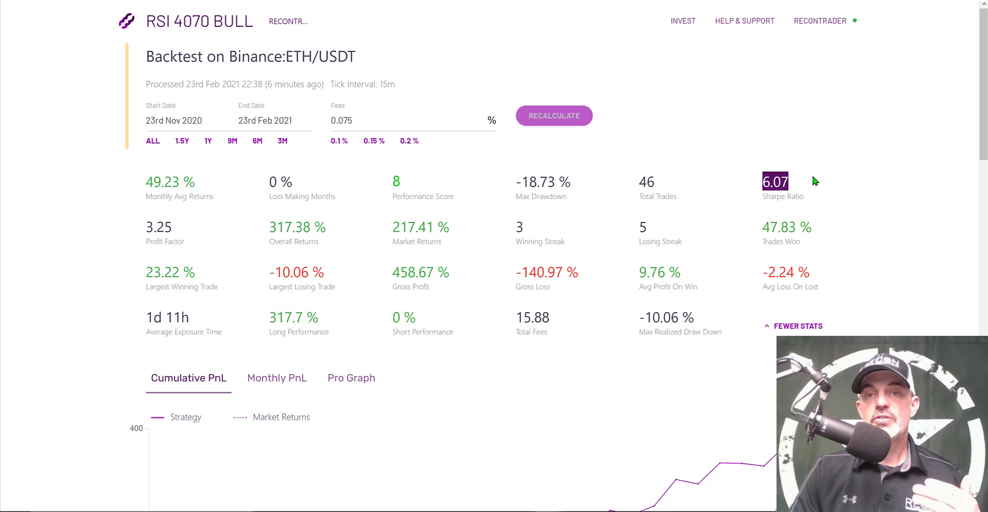
drag(763, 181, 812, 176)
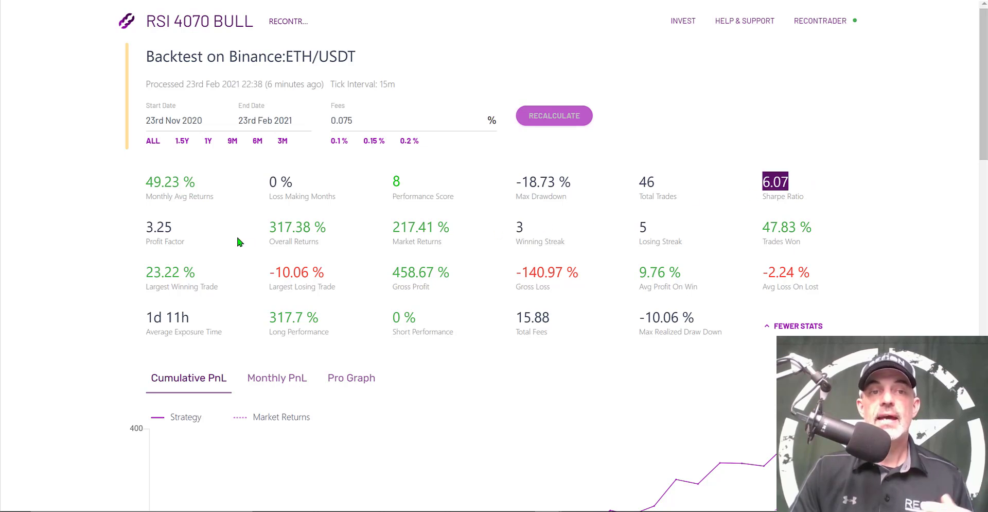
drag(184, 227, 149, 224)
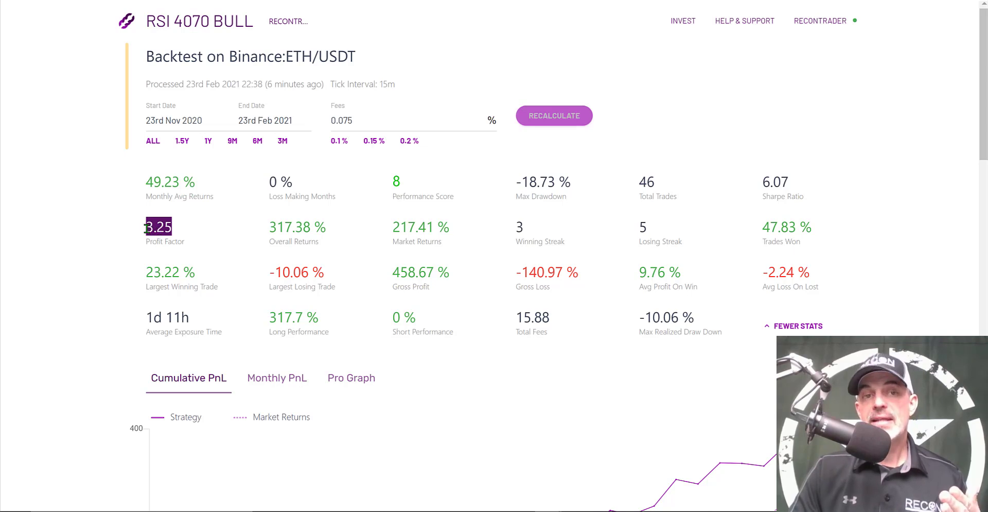
drag(147, 228, 189, 225)
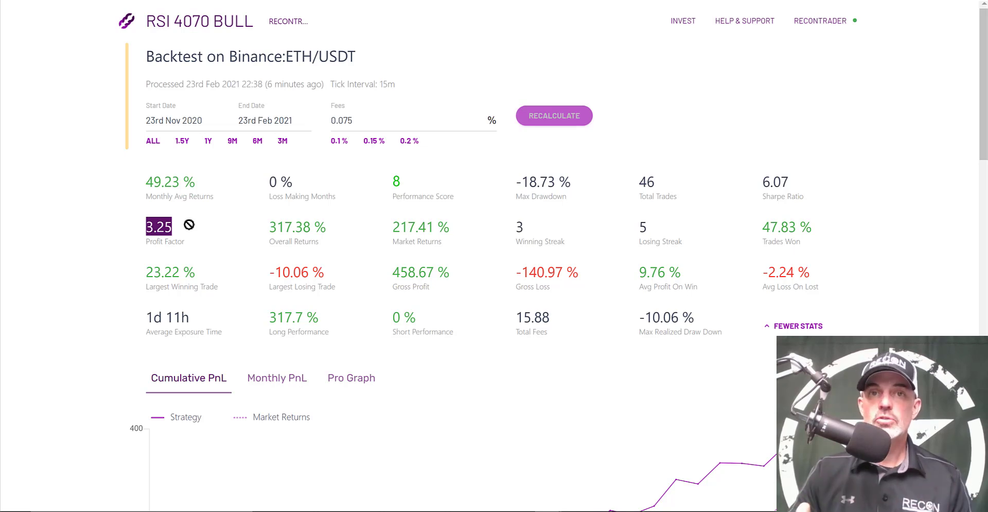
drag(761, 270, 810, 263)
triple_click(633, 267)
click(629, 270)
drag(639, 181, 678, 175)
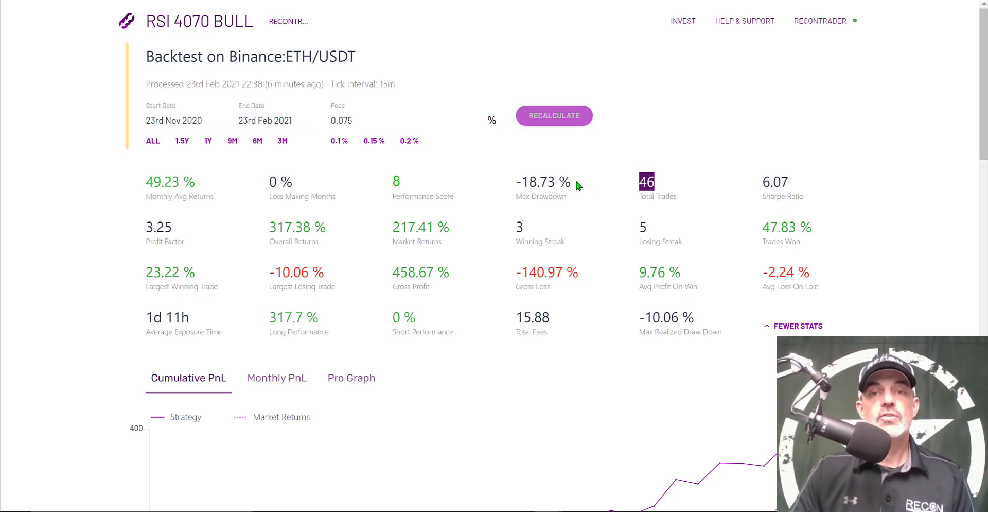
drag(575, 181, 512, 180)
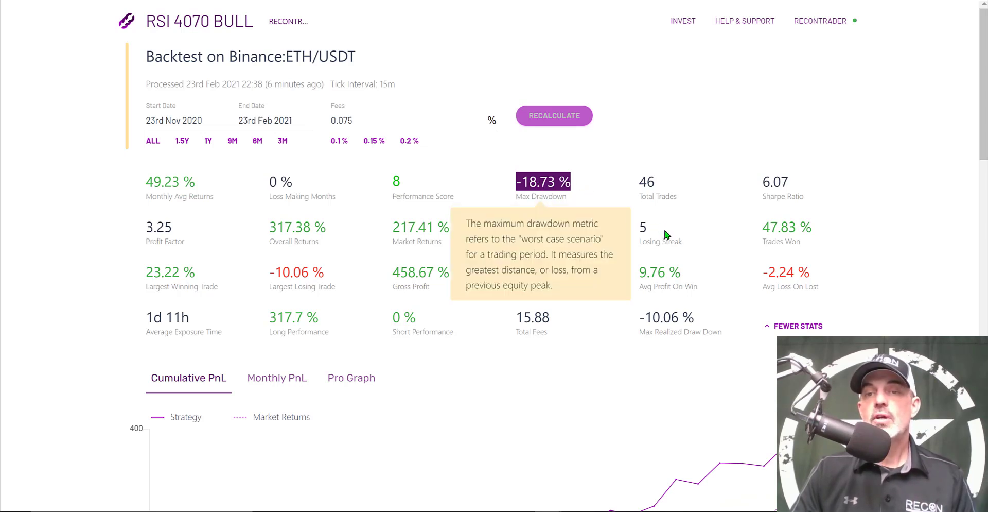
drag(647, 228, 636, 225)
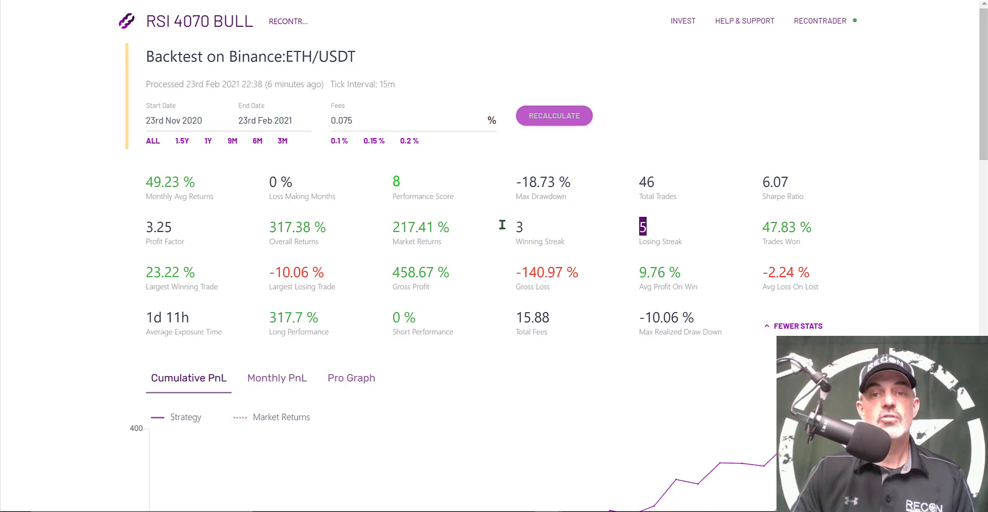
drag(497, 227, 494, 241)
click(509, 282)
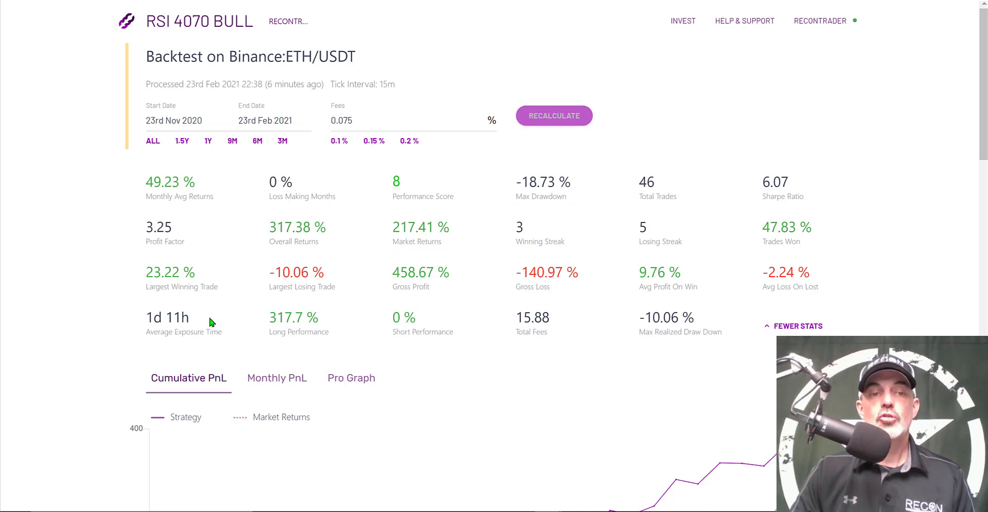
triple_click(147, 315)
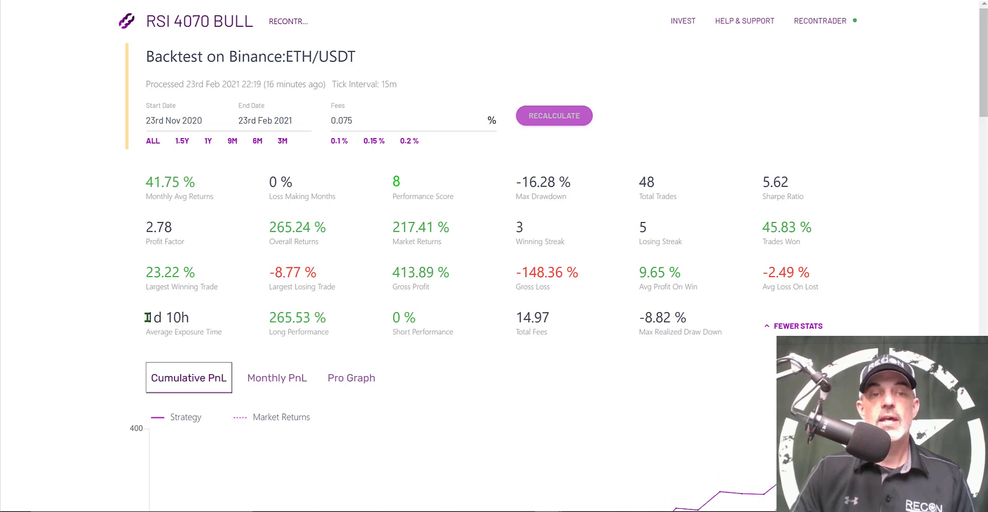
drag(146, 316, 214, 315)
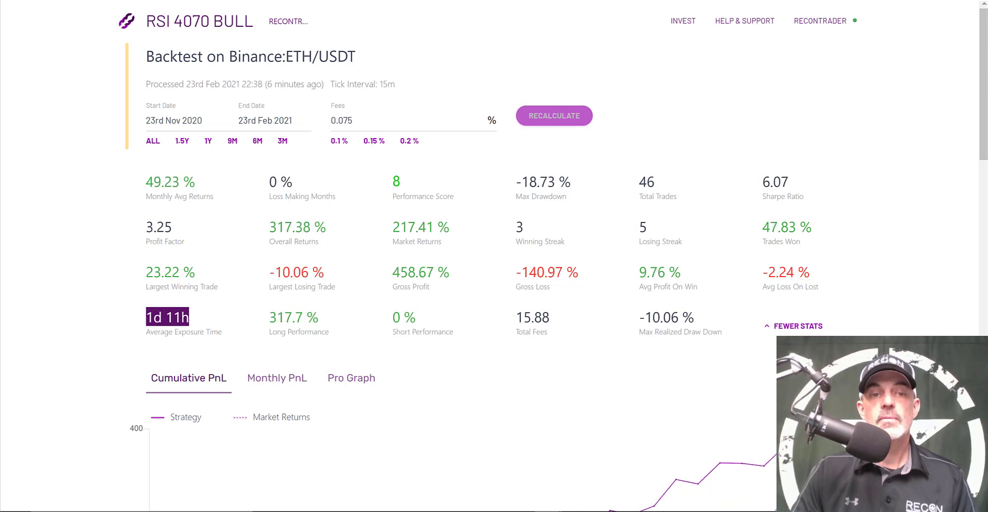
drag(453, 224, 394, 220)
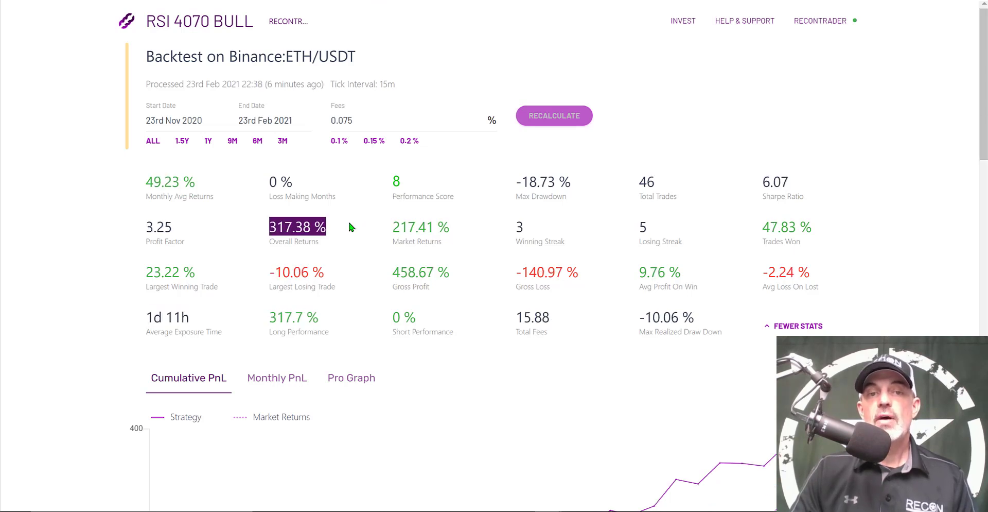
click(348, 221)
drag(327, 226, 464, 223)
click(457, 236)
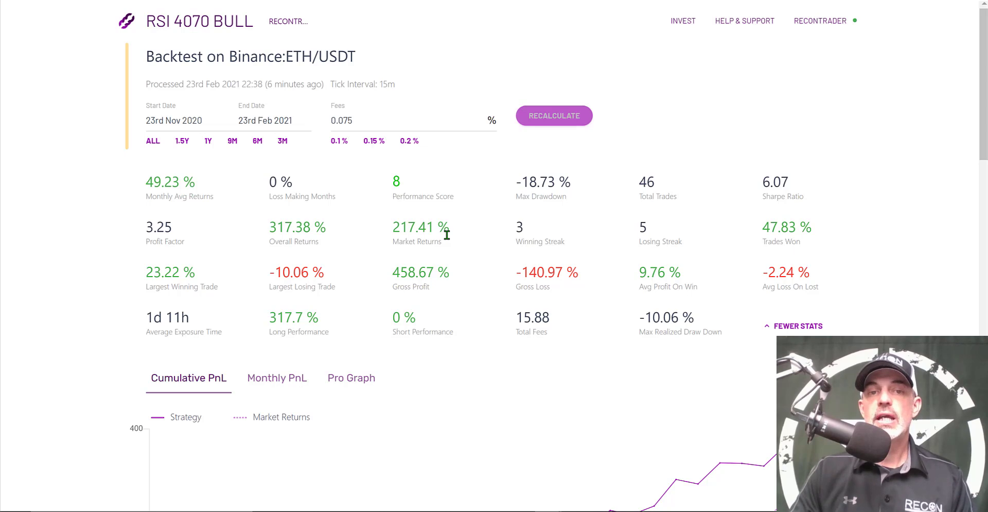
drag(333, 225, 257, 225)
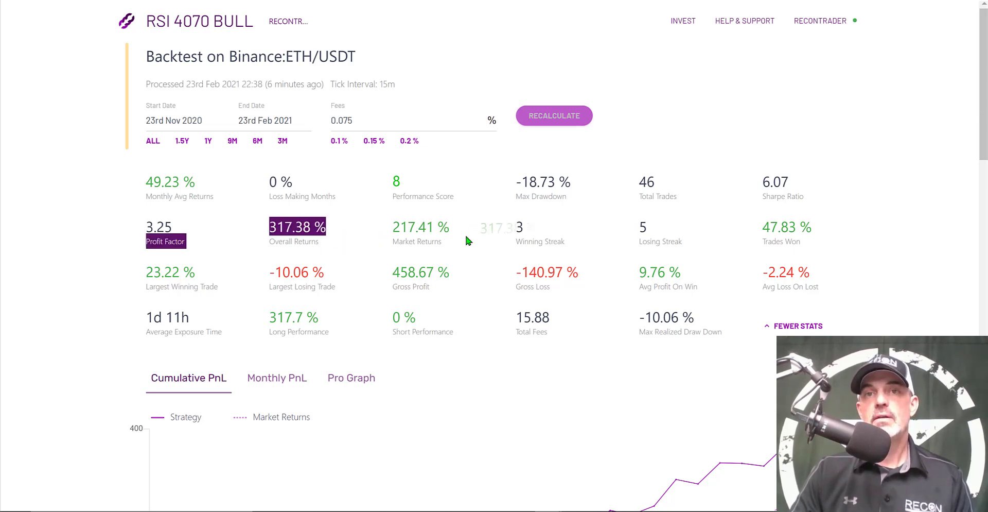
drag(984, 157, 983, 299)
scroll(850, 166, down, 5)
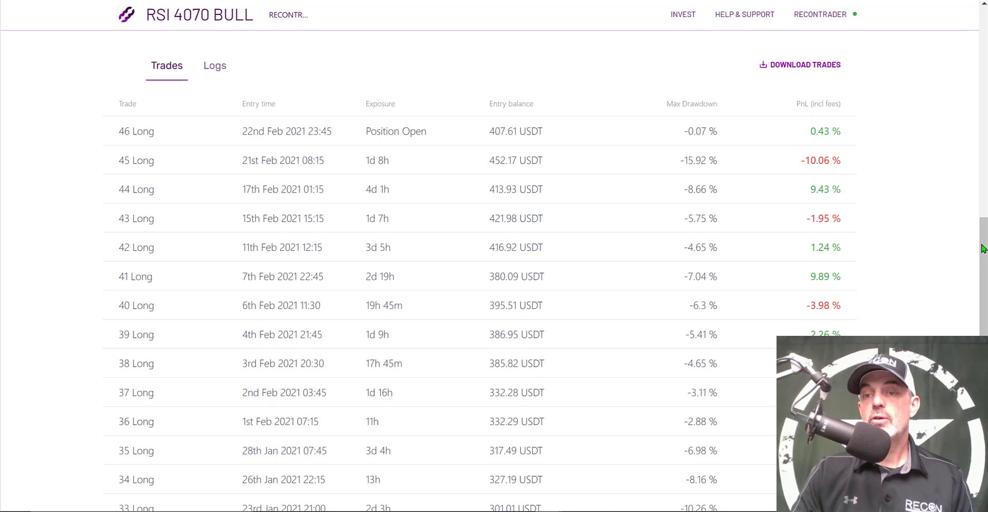
drag(983, 301, 984, 124)
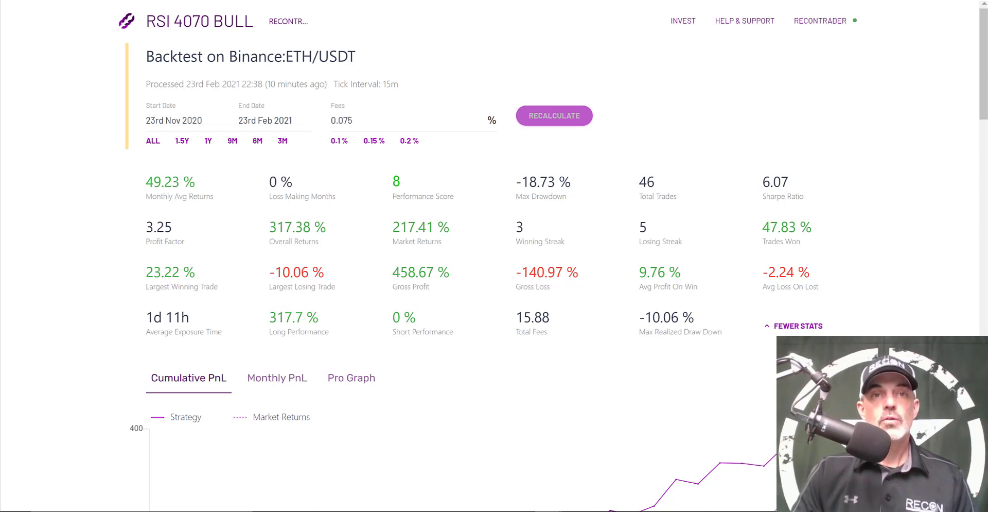
Step: Leave the results view and start a V2 backtest with BTC as the asset
key(Escape)
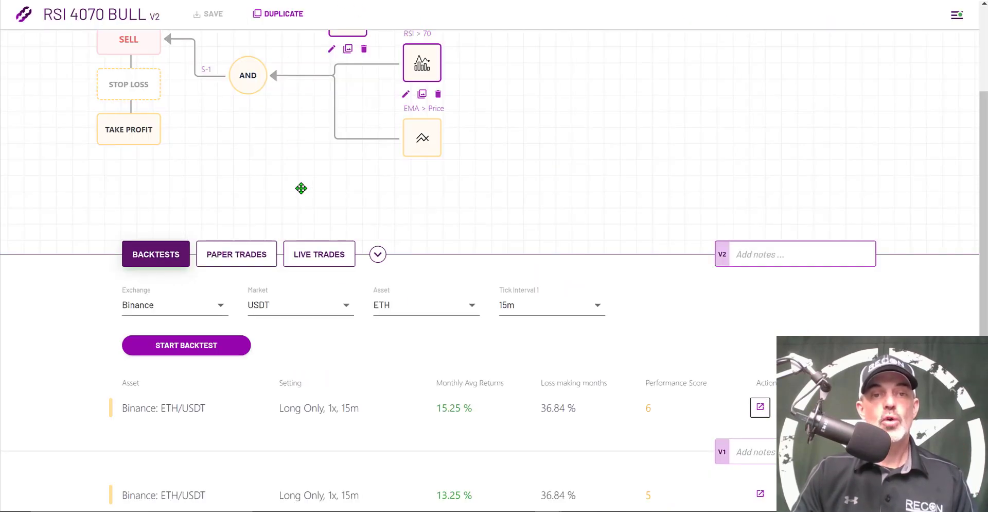
click(322, 254)
click(162, 318)
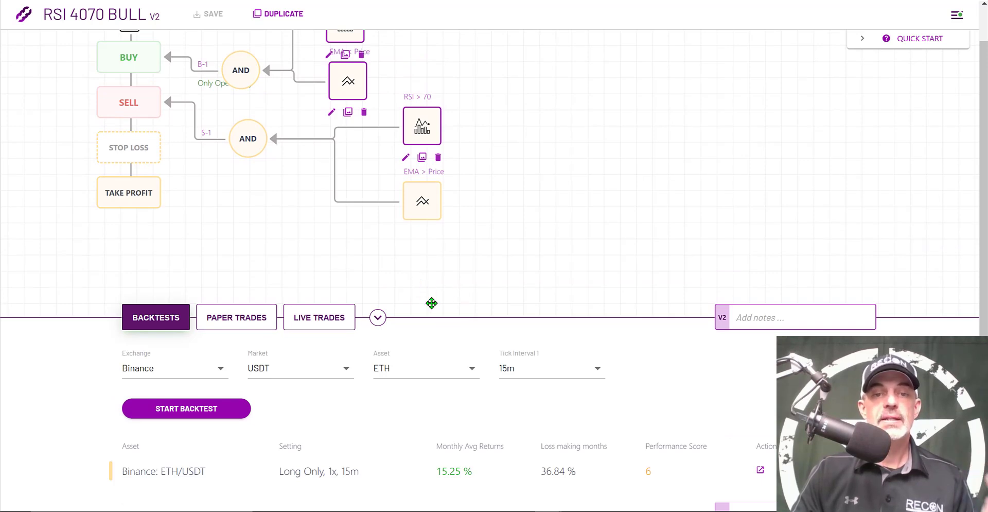
click(450, 365)
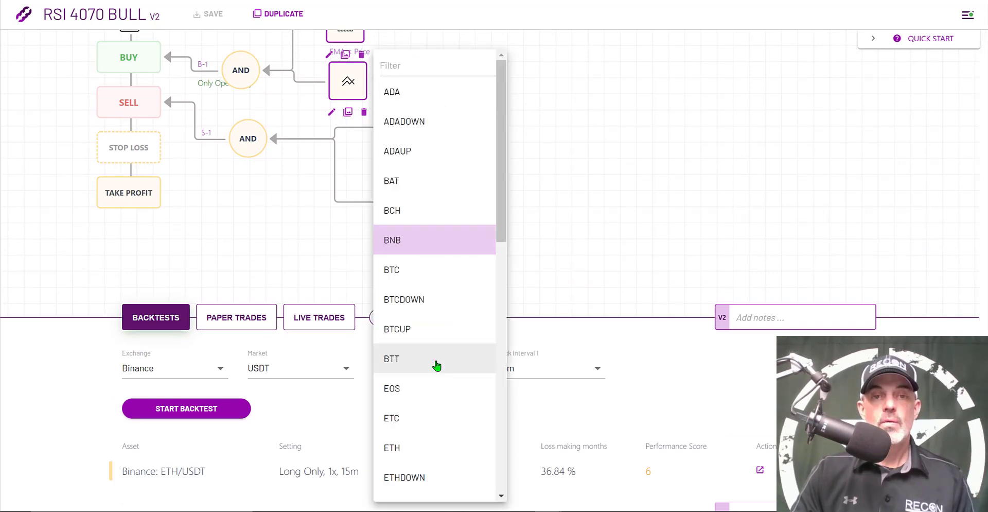
click(429, 263)
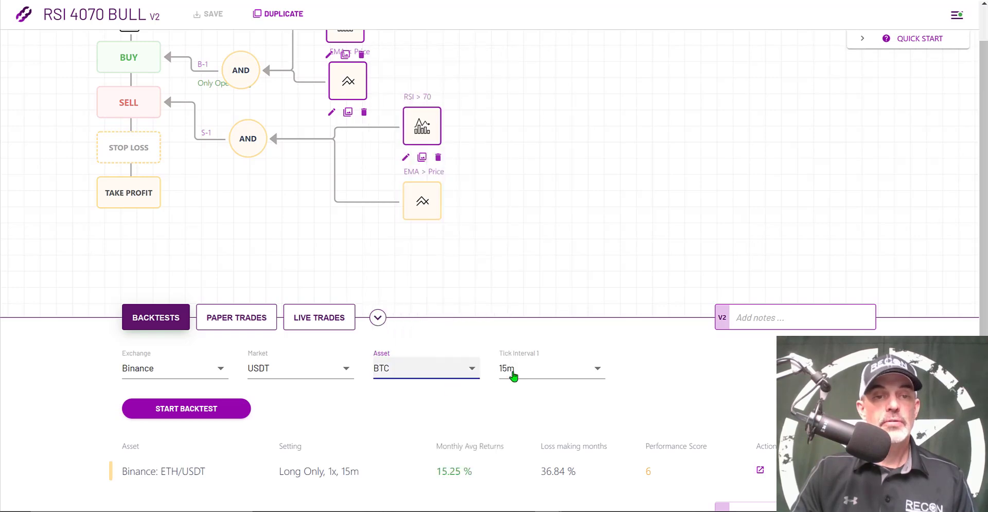
click(211, 407)
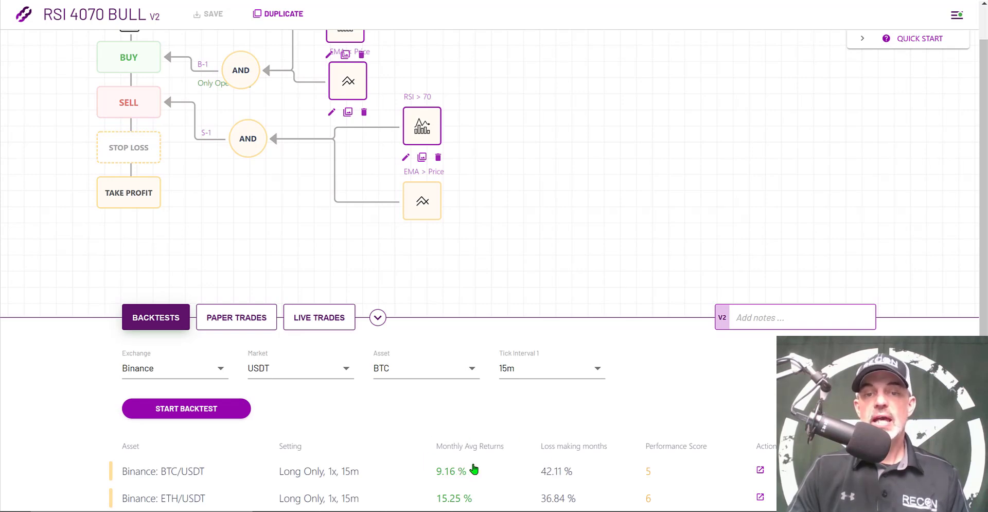
click(471, 369)
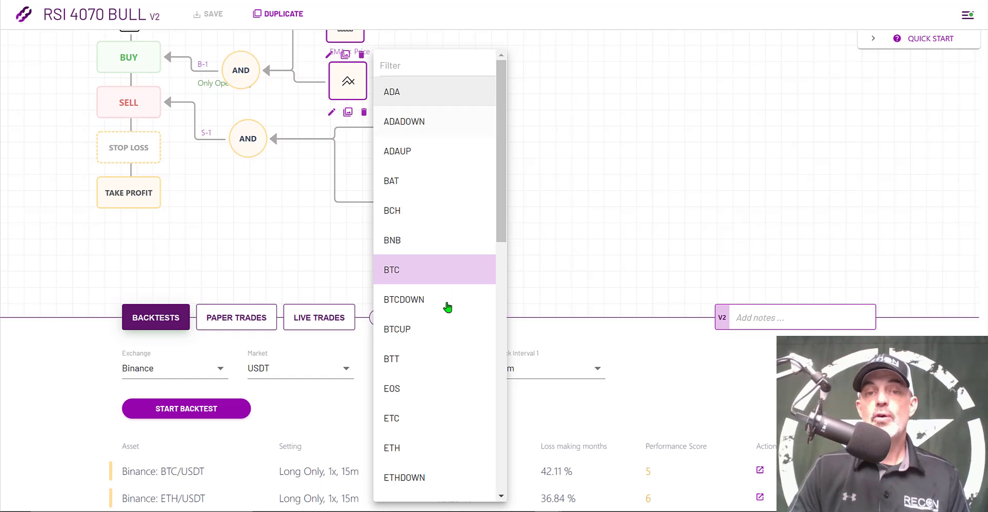
Step: Scroll the asset list and select LTC
scroll(496, 142, down, 1)
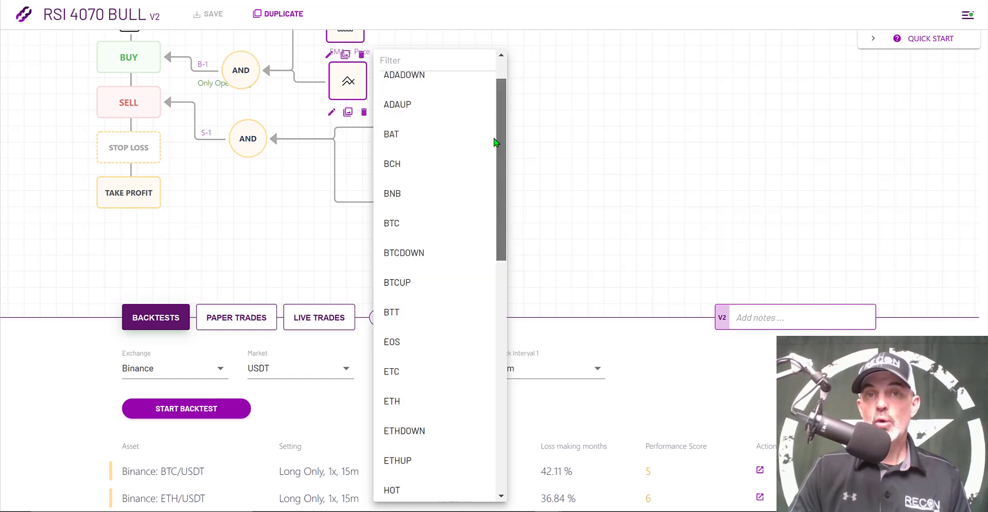
scroll(496, 142, down, 1)
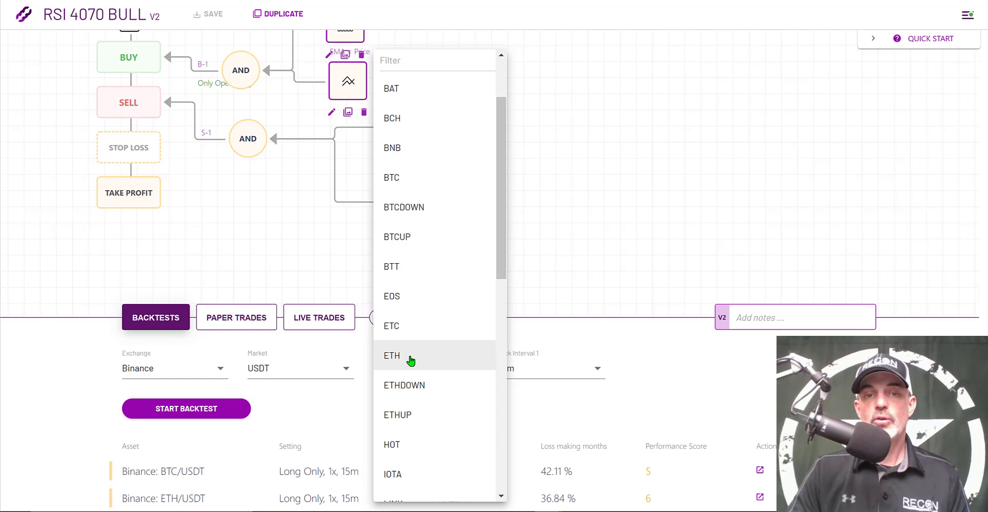
click(320, 320)
Step: Switch to Live Trades, pick ETH as the asset and start the live trade
click(320, 322)
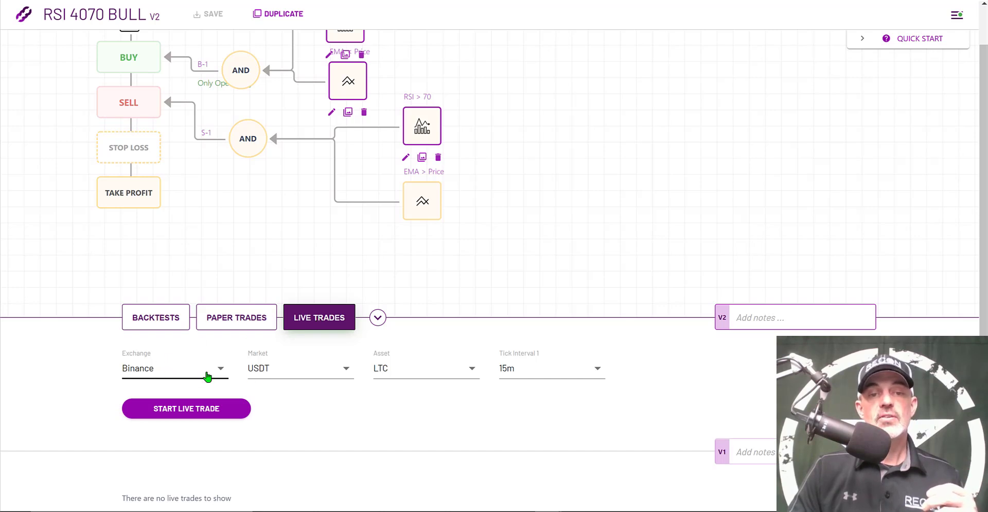
click(403, 371)
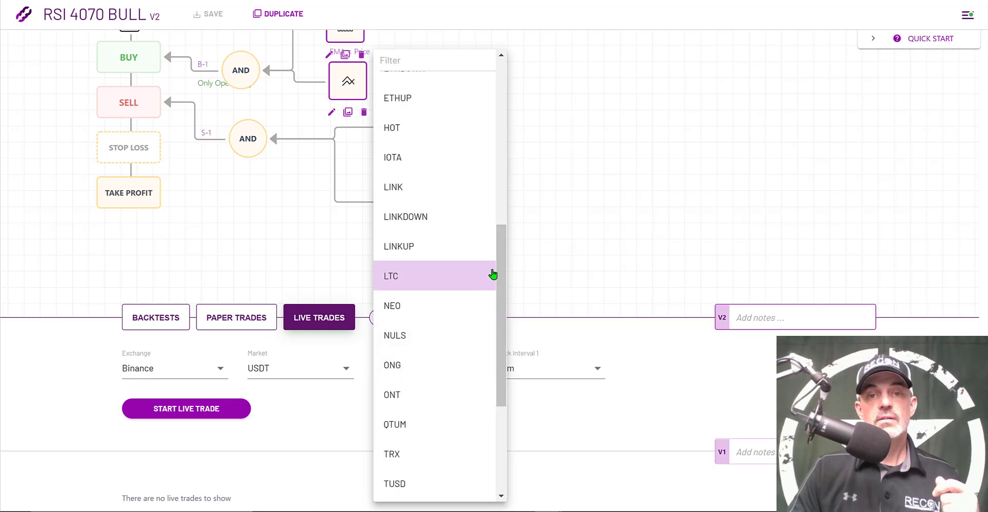
scroll(498, 203, up, 3)
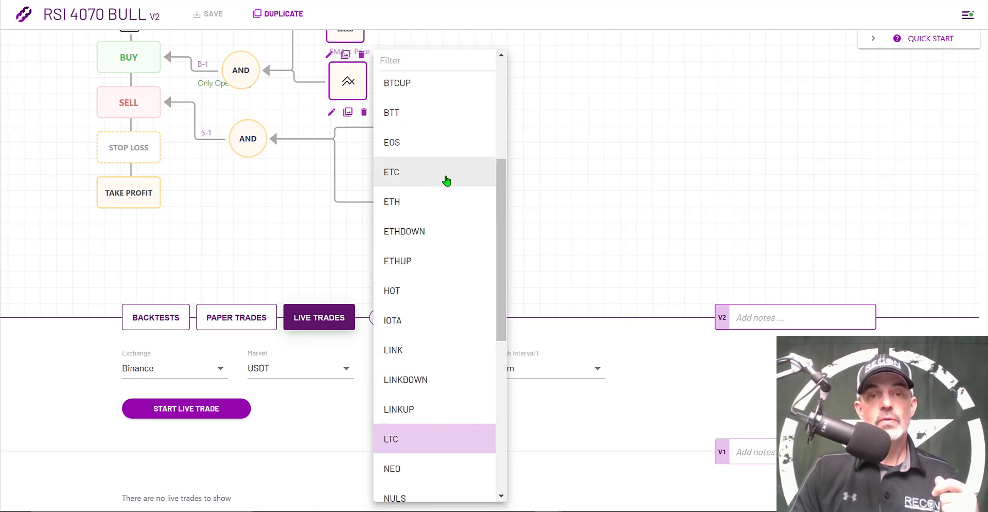
click(444, 202)
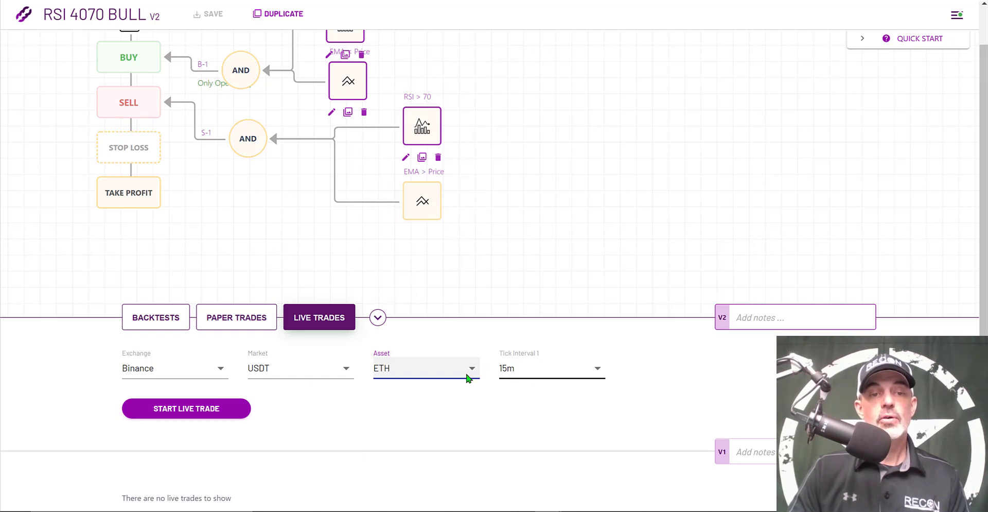
click(205, 414)
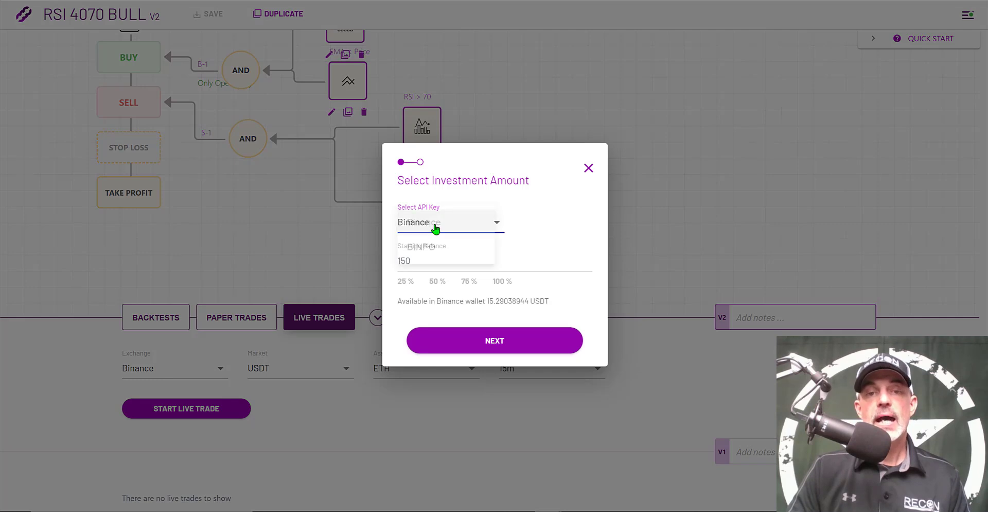
Step: Choose the API key holding about 941 USDT and set a 500 USDT starting balance
click(435, 227)
click(439, 249)
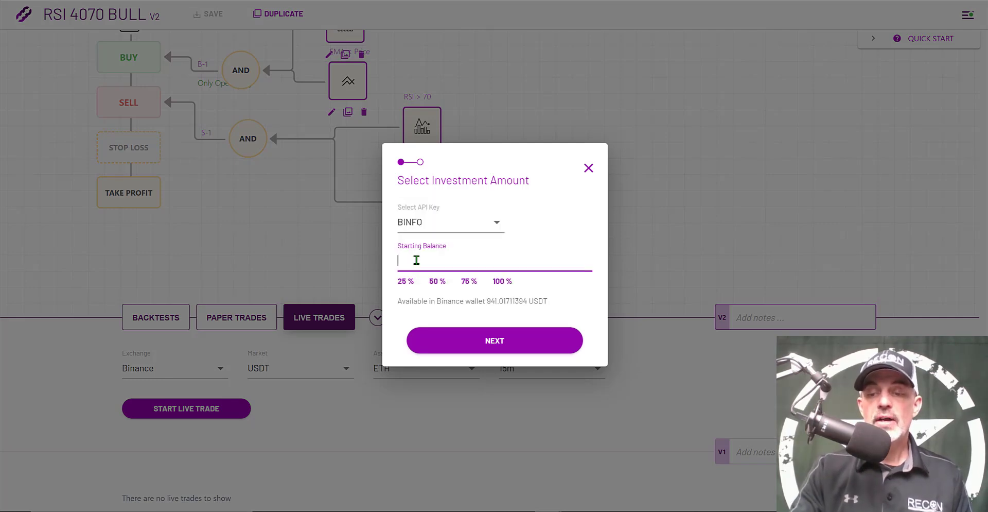
text(500)
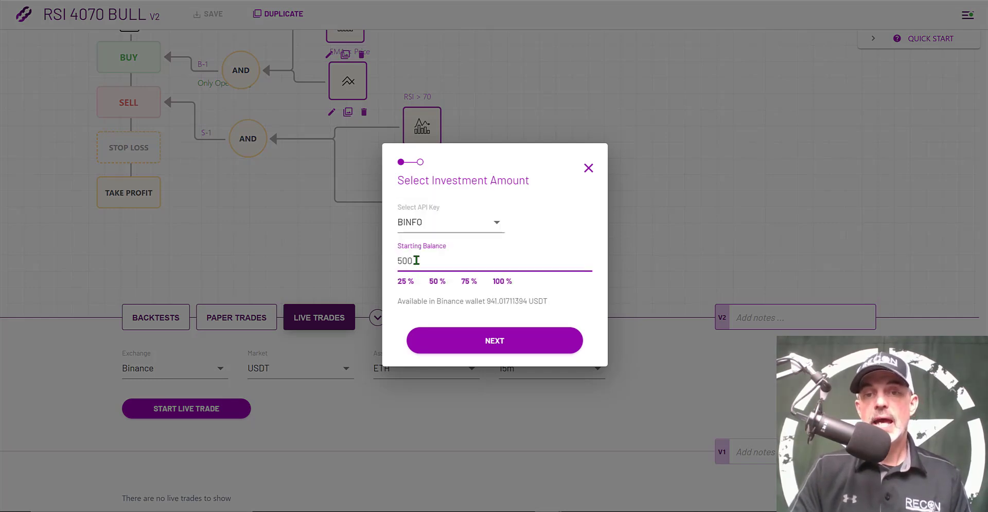
click(504, 340)
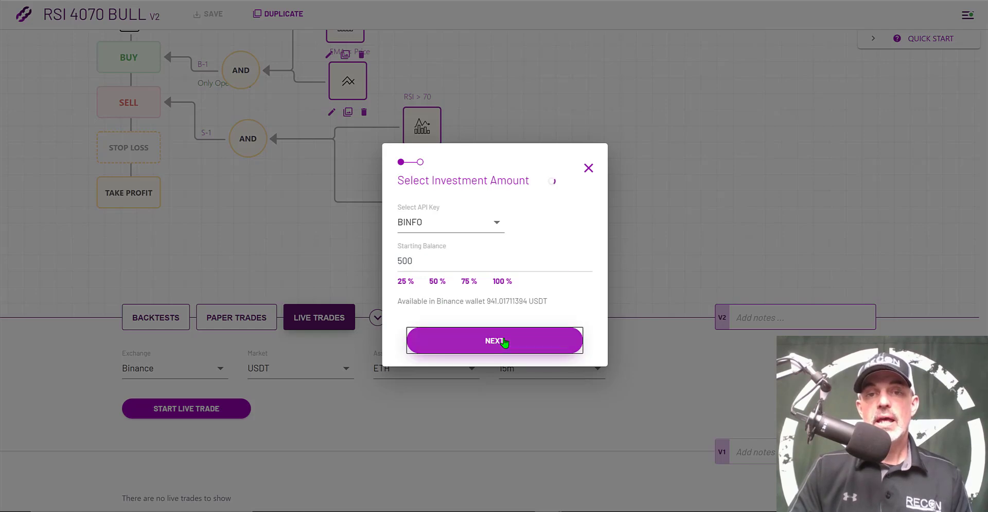